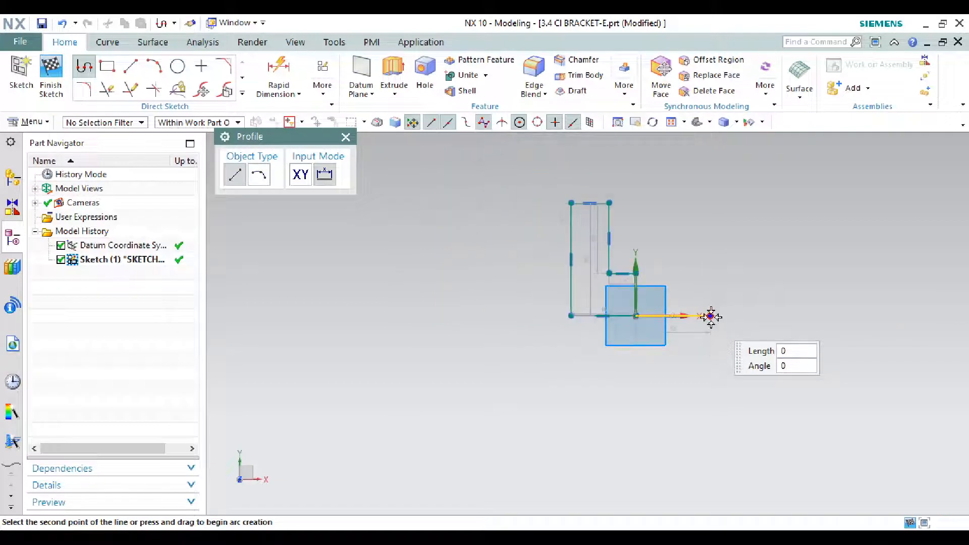
Step: Sketch the right-hand outline from the origin with lines 53, 50, 40 and about 35 mm long, closing at the existing upper corner with a horizontal line
click(711, 315)
click(710, 245)
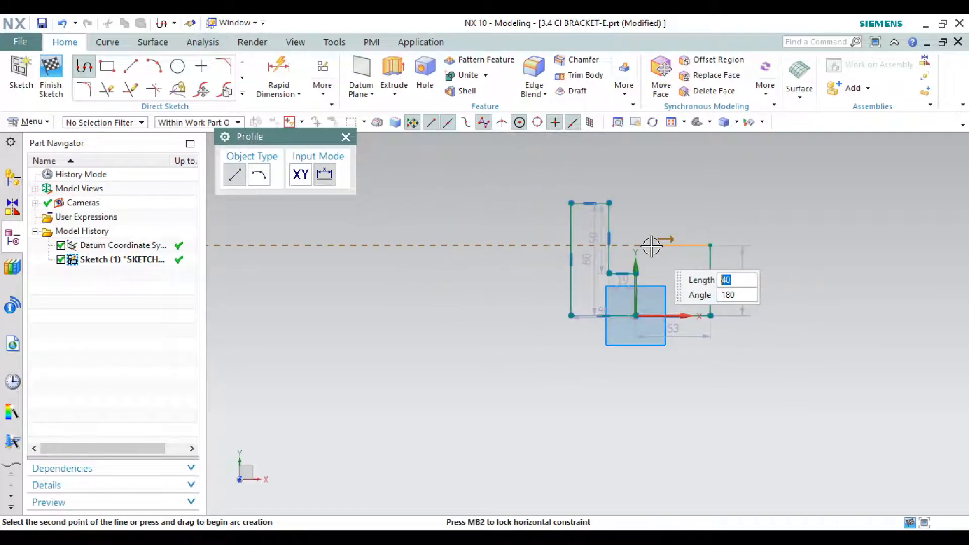
click(654, 245)
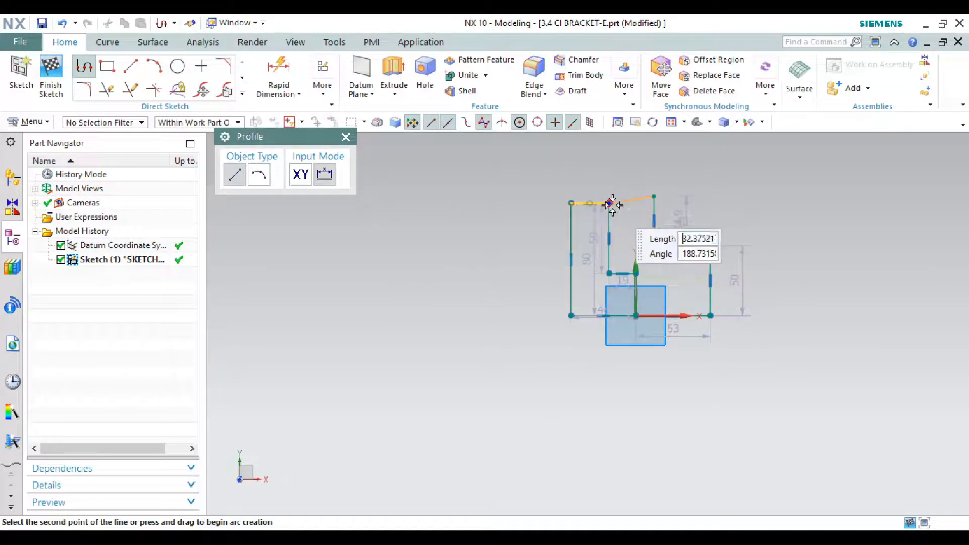
click(654, 195)
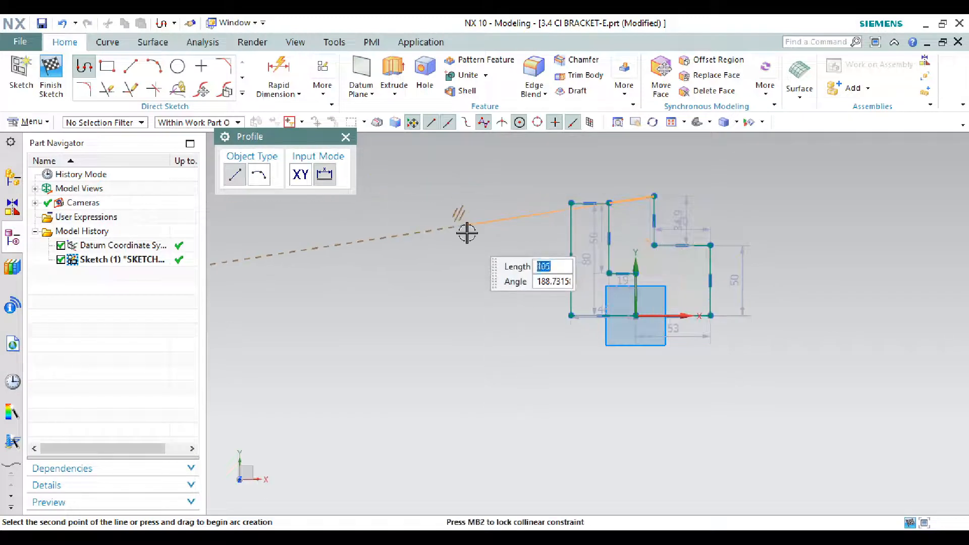
right_click(446, 263)
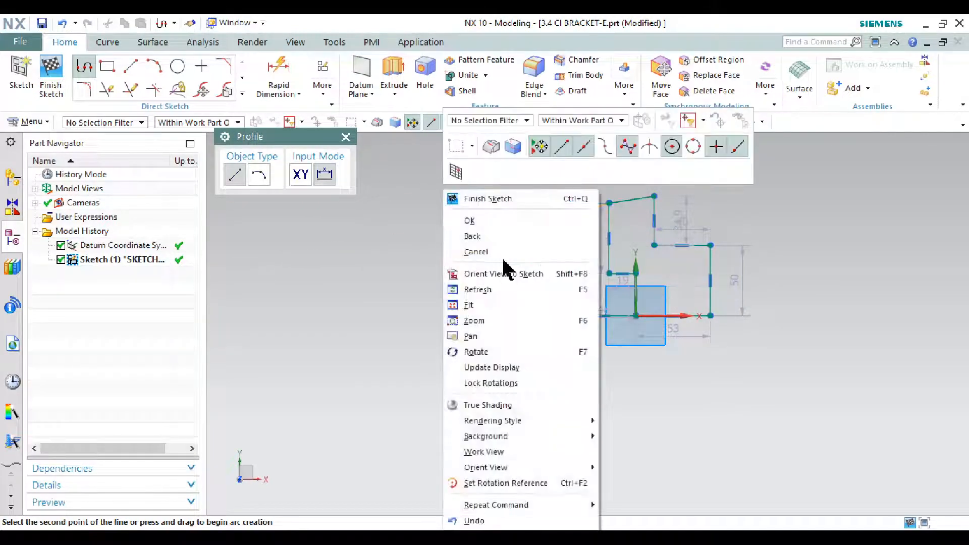
click(503, 220)
scroll(678, 202, up, 3)
key(Escape)
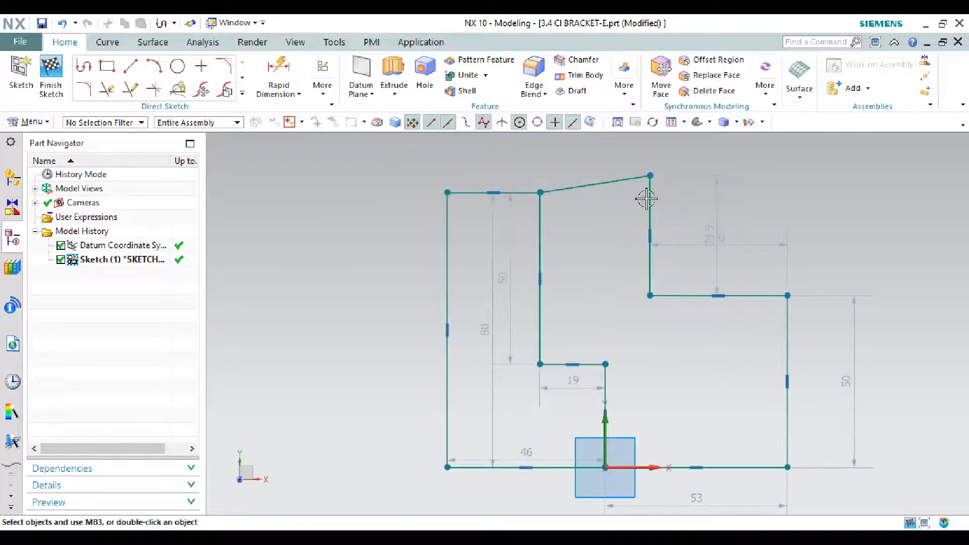
click(620, 182)
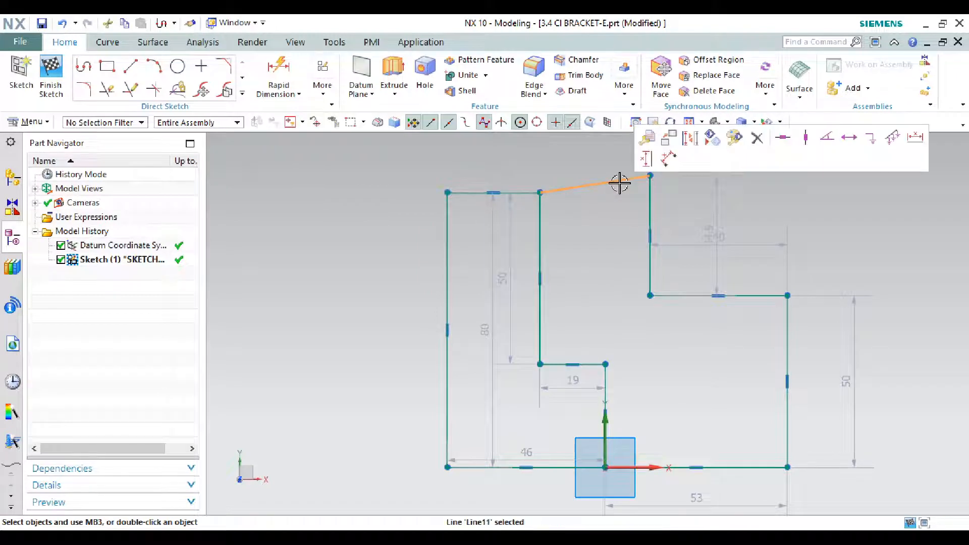
click(783, 139)
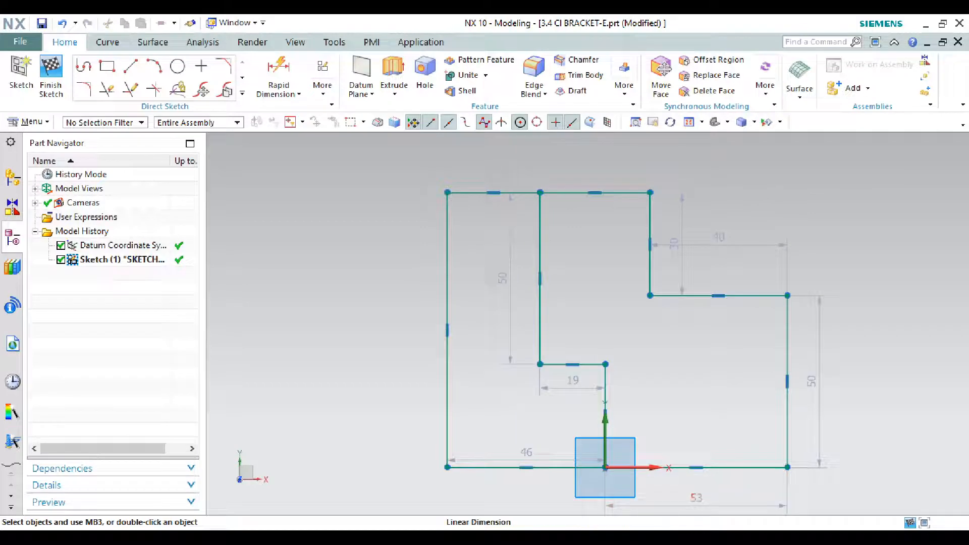
Step: Check the CI bracket drawing 3.4.jpg and set the horizontal length of the right-hand step to 38 mm
mouse_move(760, 537)
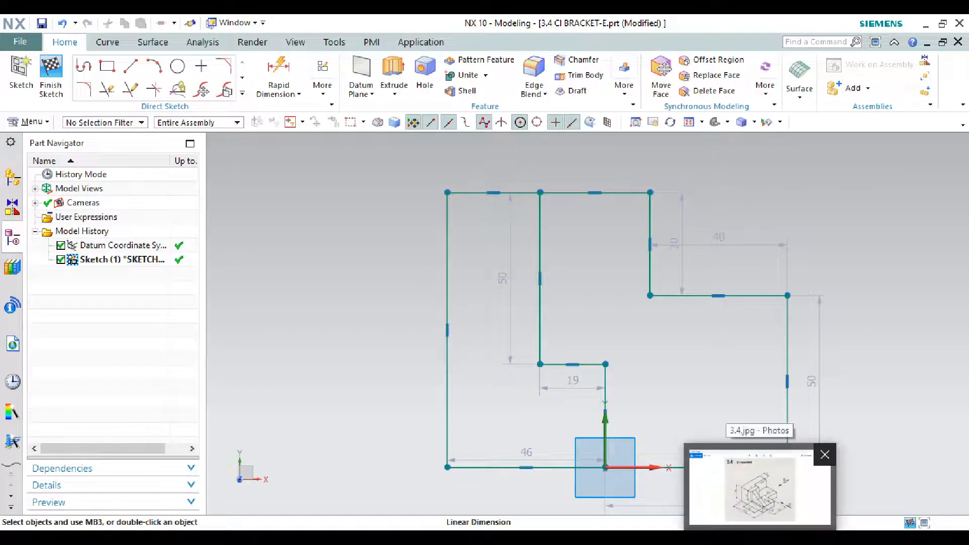
click(760, 537)
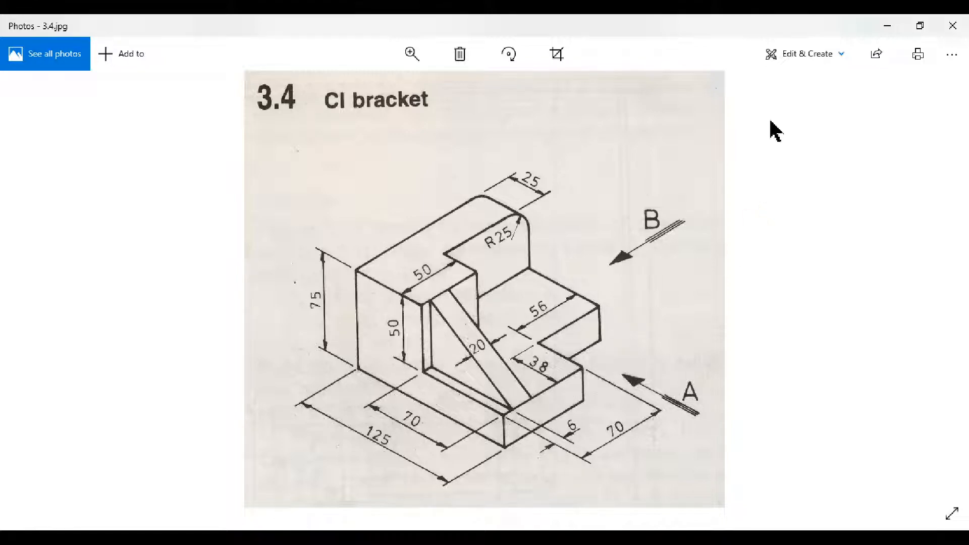
click(889, 27)
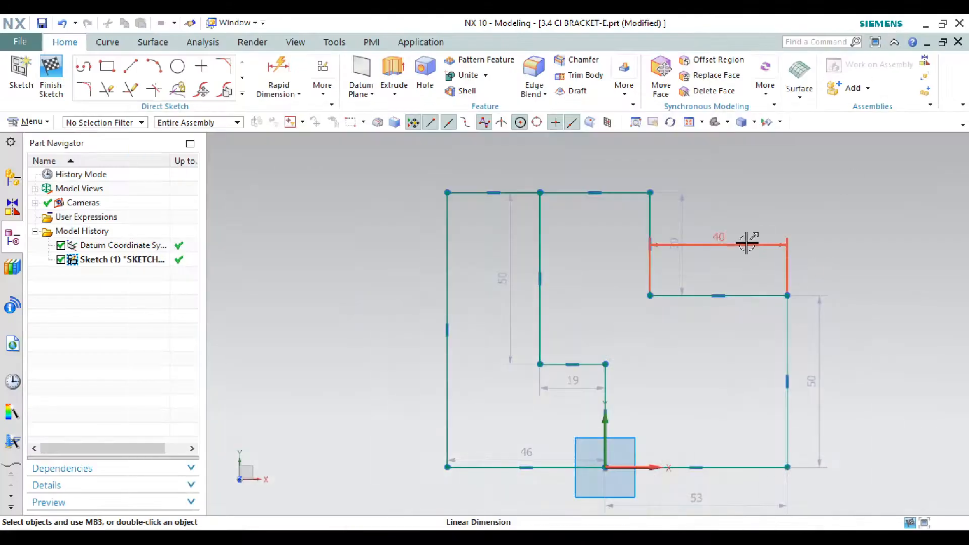
double_click(744, 244)
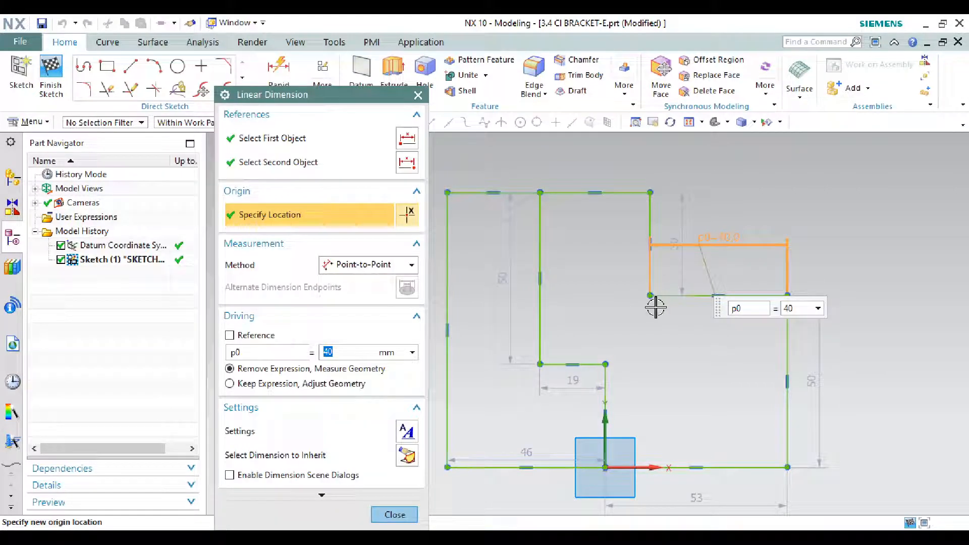
text(38)
key(Return)
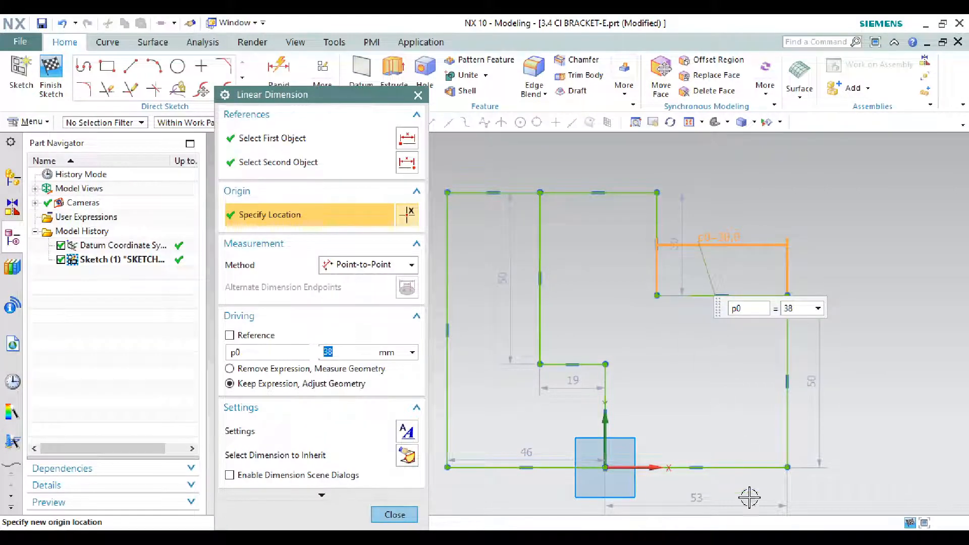
Step: Check the bracket drawing again and set the vertical edge above the right-hand step to 56 mm
click(429, 540)
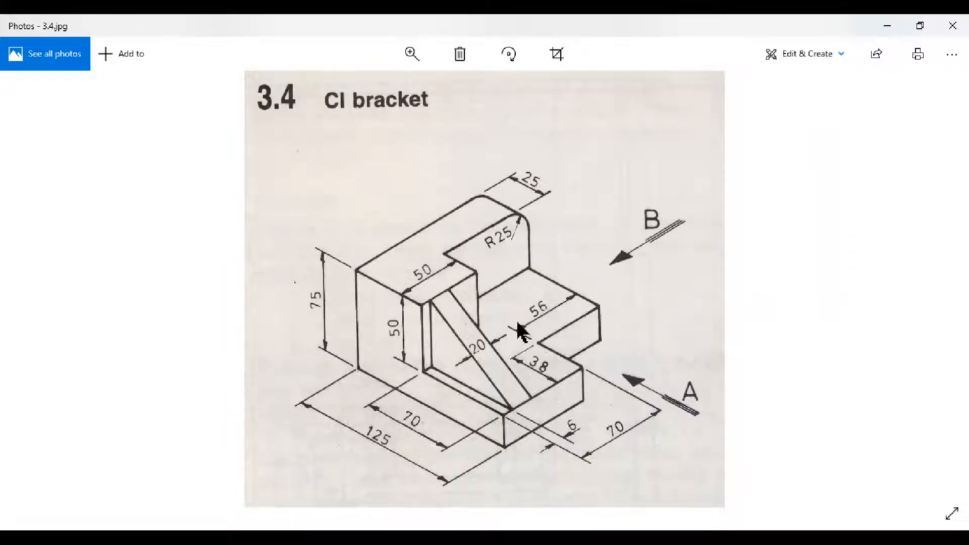
click(884, 28)
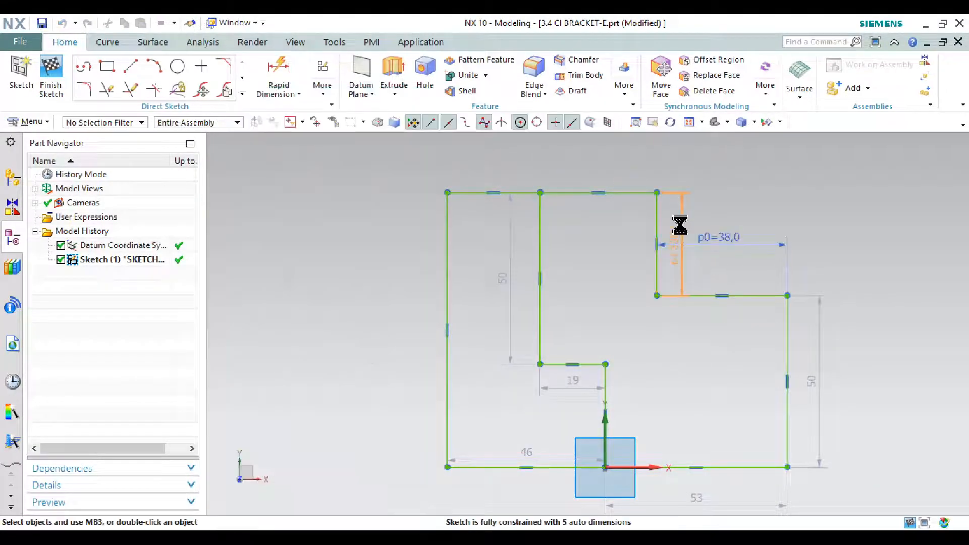
double_click(680, 224)
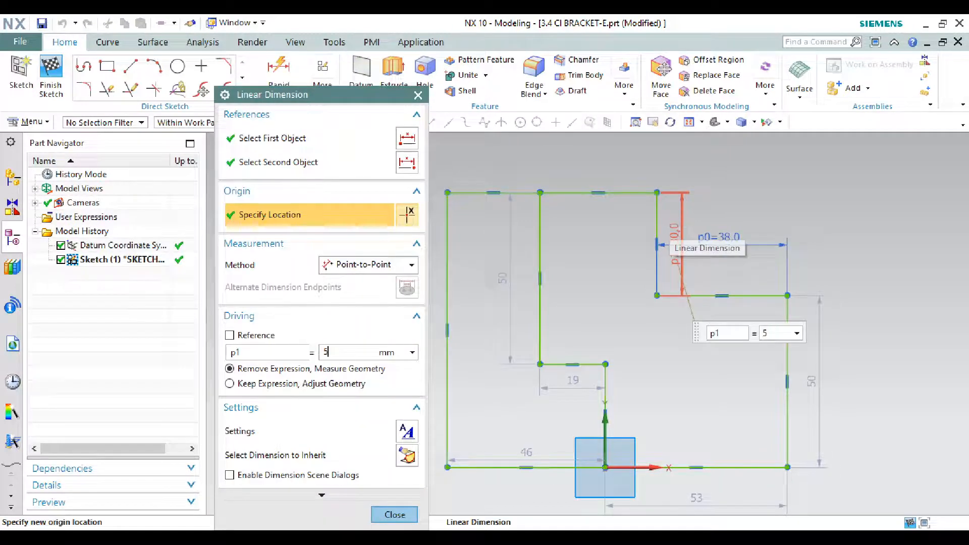
key(Return)
scroll(681, 455, down, 2)
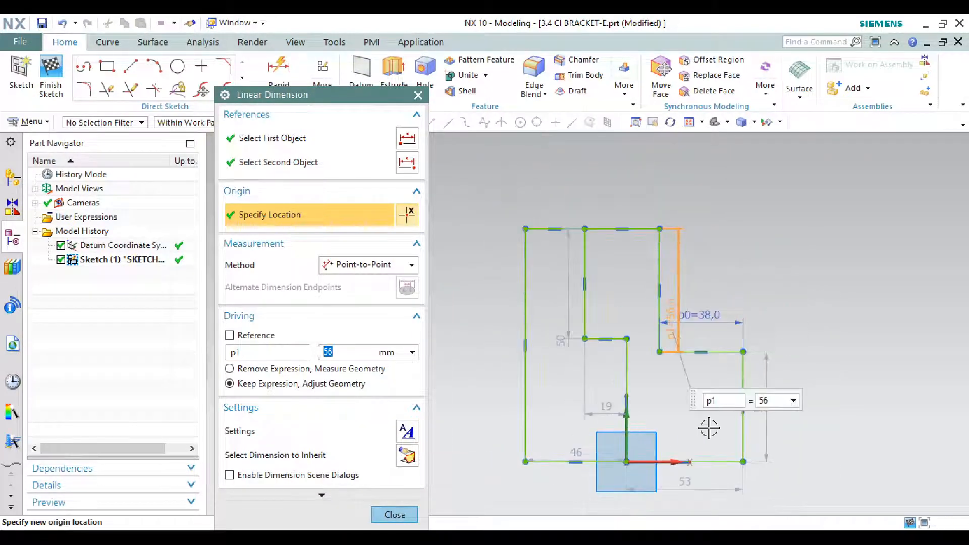
Step: Check the drawing, set the outer right edge's height to 70 mm, and move the 56 mm dimension text up alongside its edge
scroll(761, 453, up, 2)
key(alt+Tab)
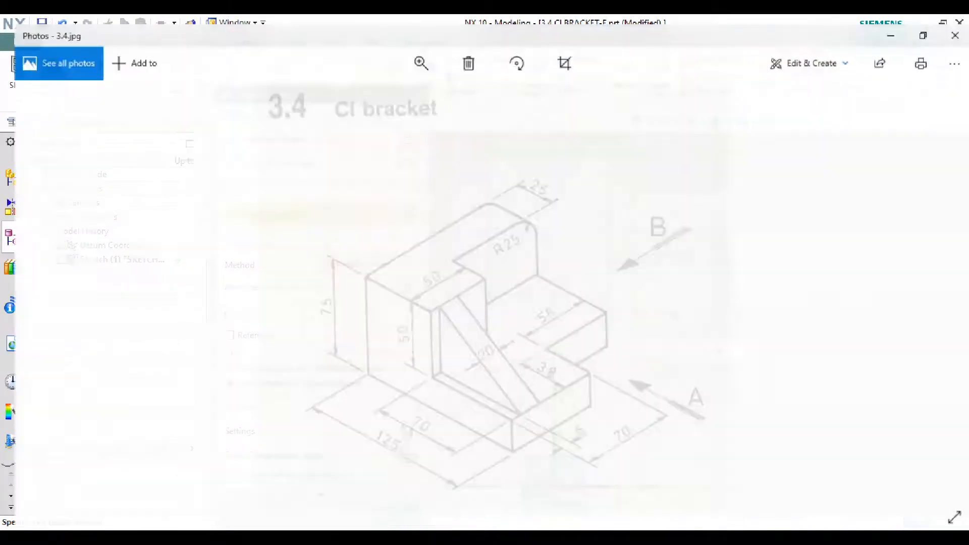
click(892, 26)
double_click(770, 408)
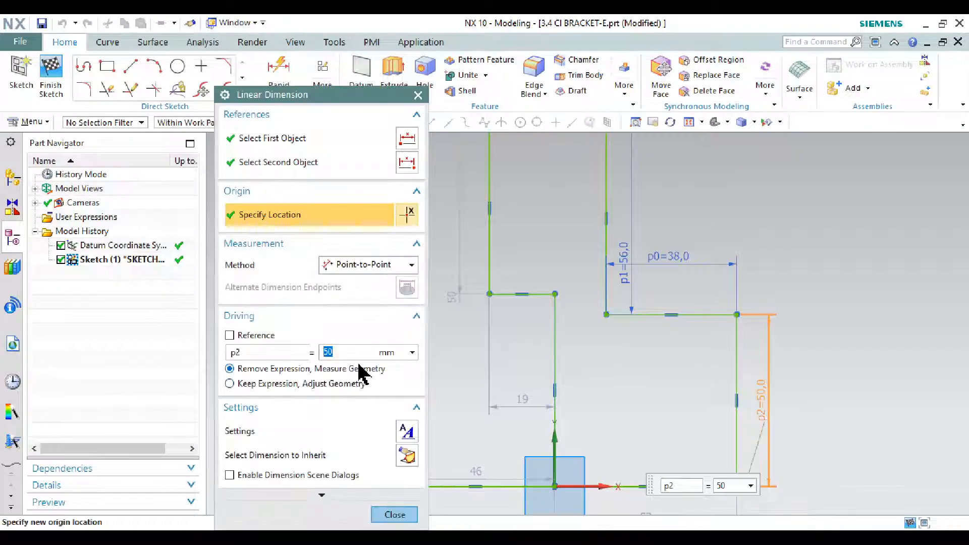
key(Return)
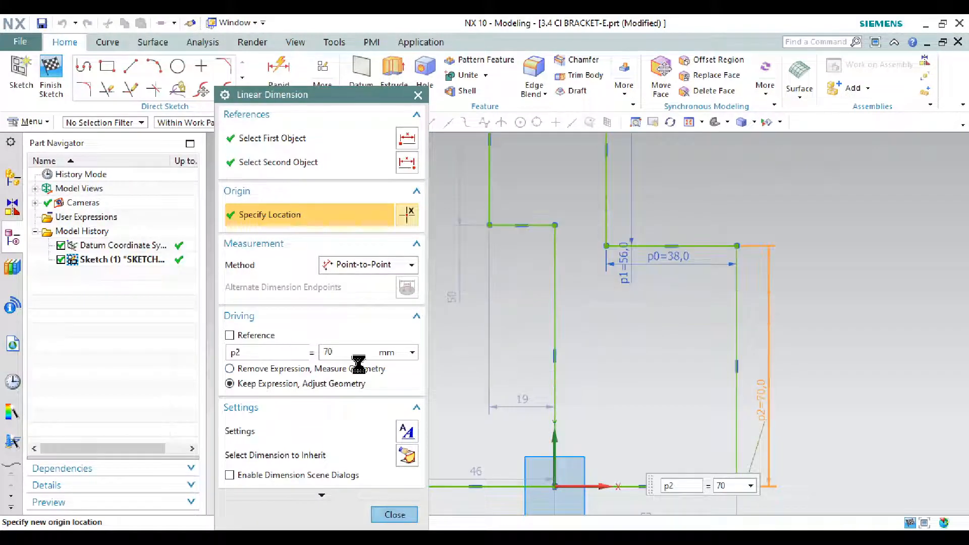
scroll(608, 338, down, 2)
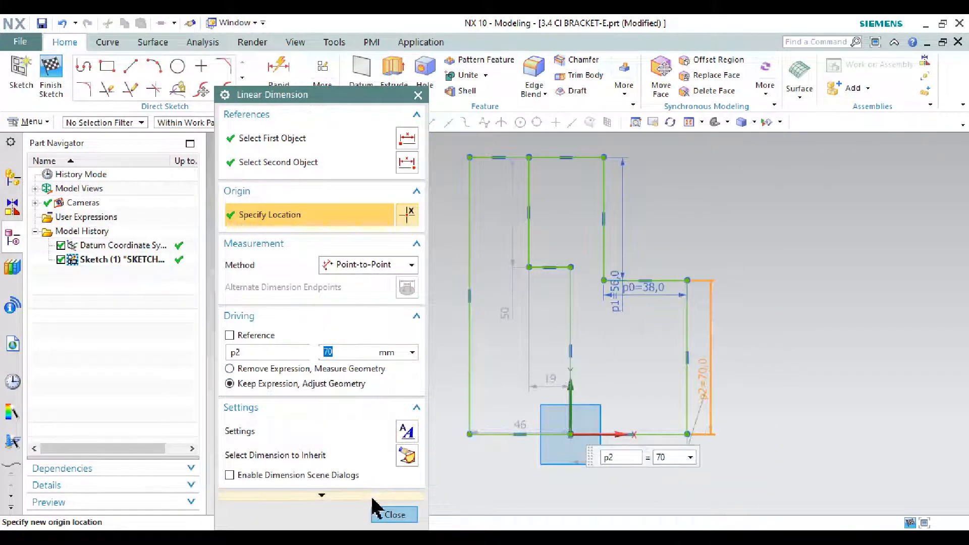
click(394, 514)
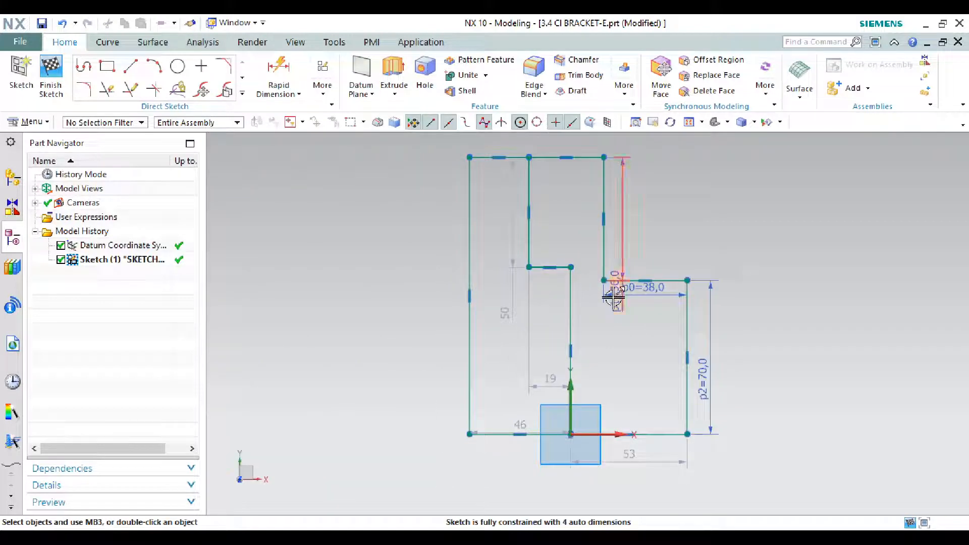
drag(612, 266, 617, 224)
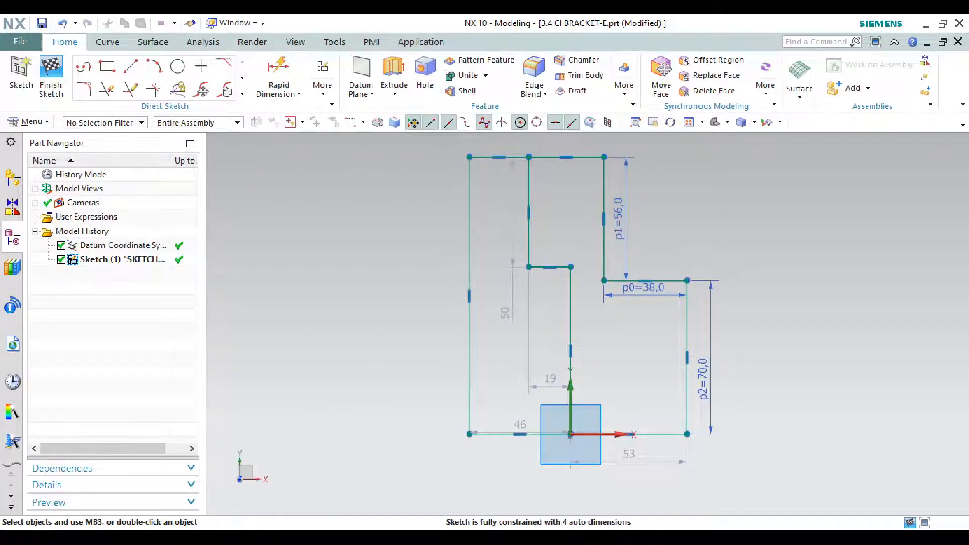
Step: Check the bracket drawing and set the bottom line's length from the origin to the right corner to 70 mm
key(alt+Tab)
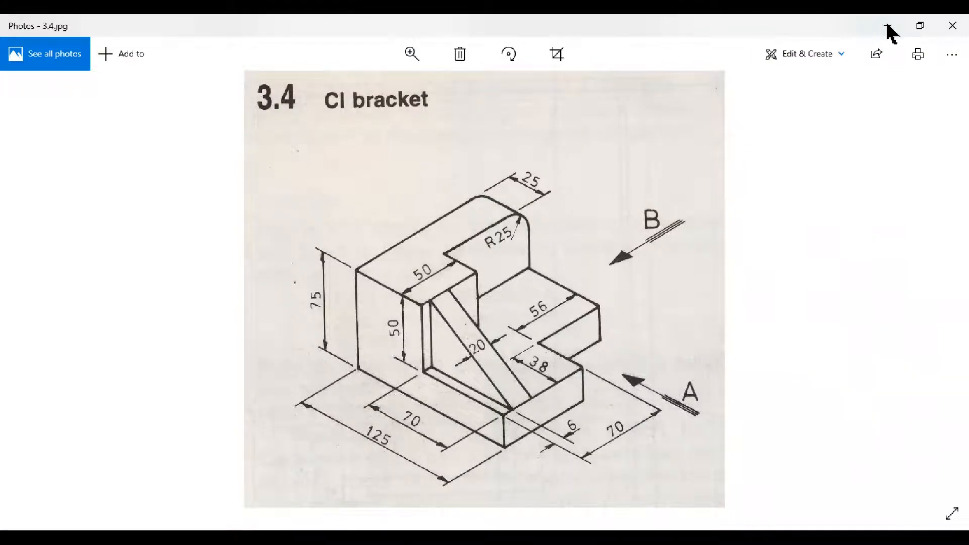
click(887, 25)
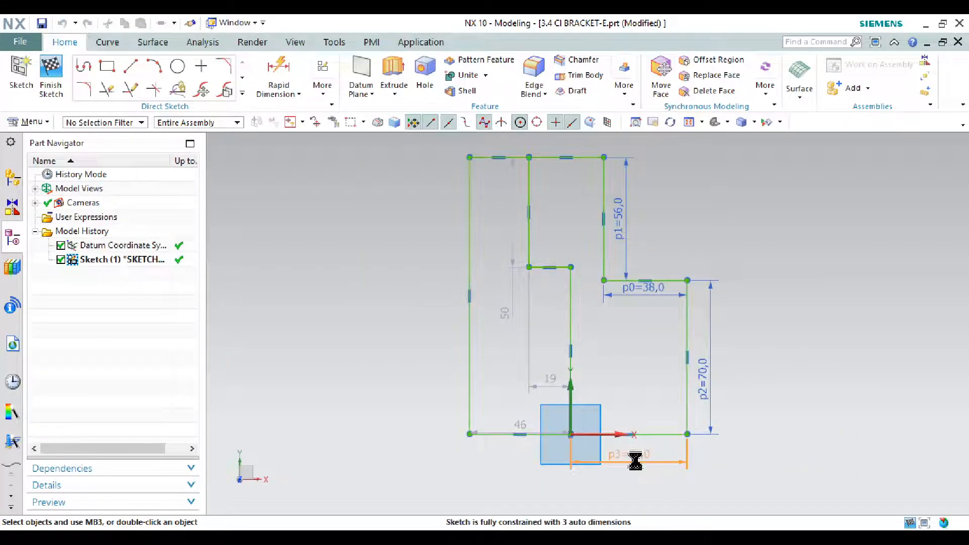
double_click(634, 459)
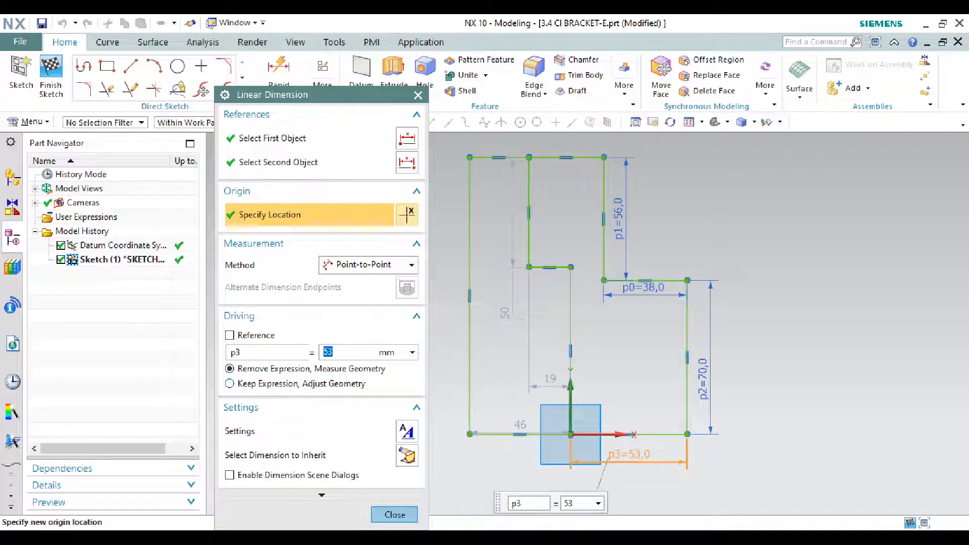
click(291, 383)
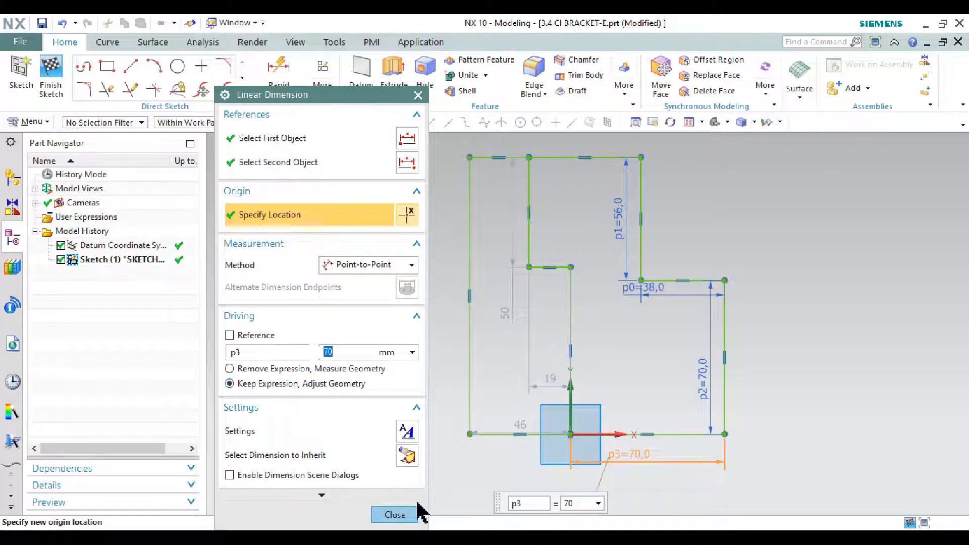
click(398, 514)
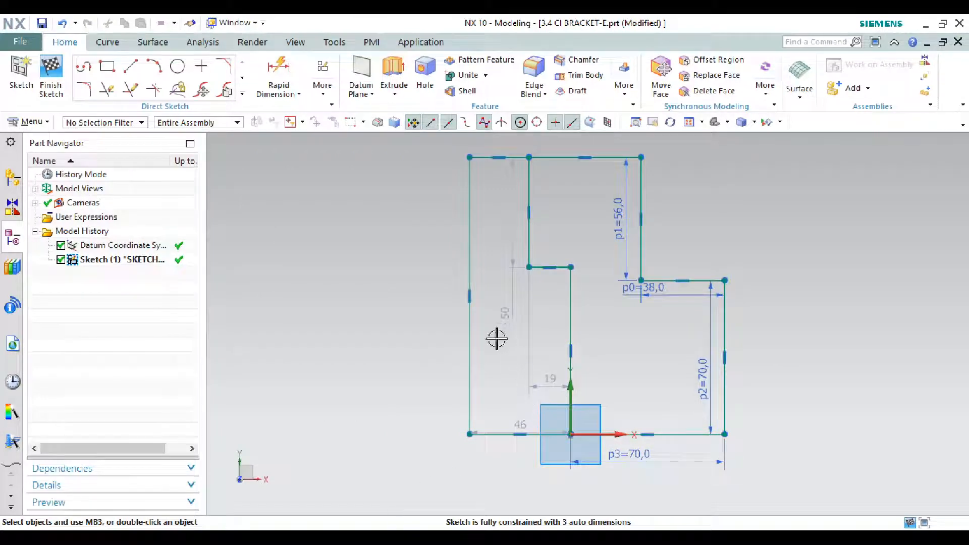
Step: Check the drawing, then add a 50 mm Rapid Dimension between the bottom line and the short horizontal line of the inner step
key(alt+Tab)
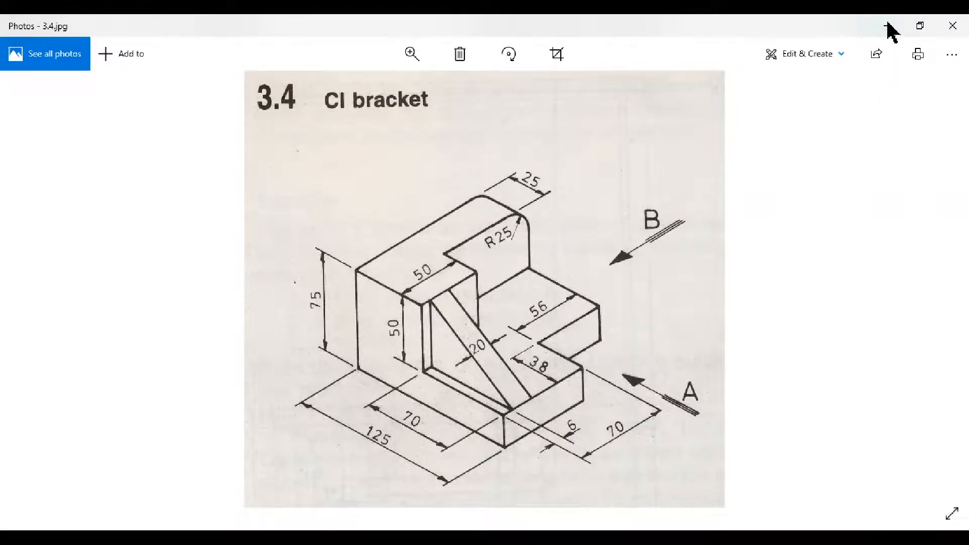
click(887, 25)
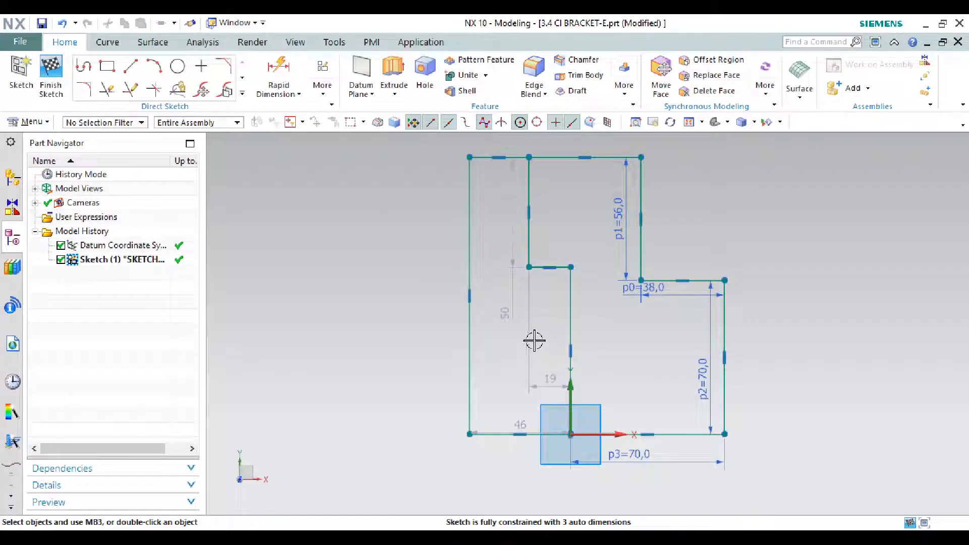
click(282, 71)
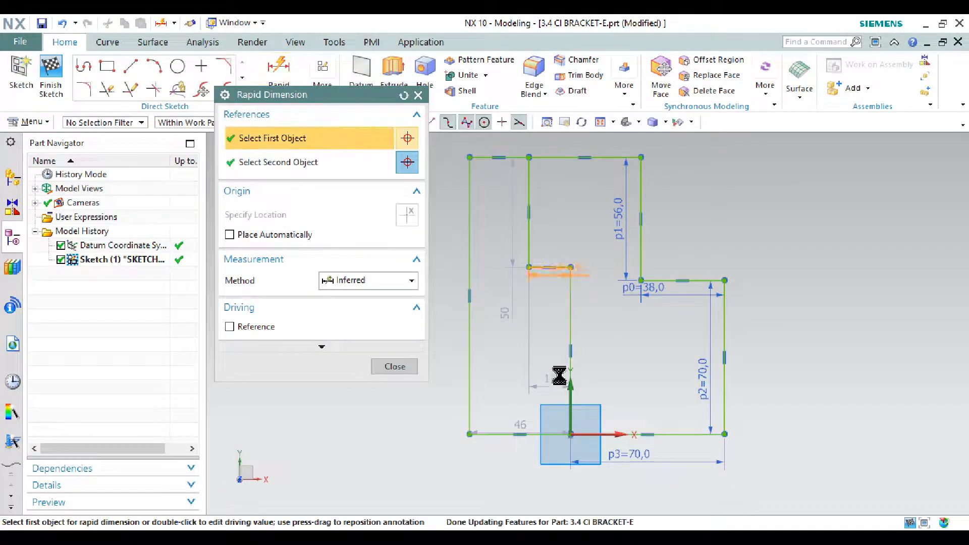
click(548, 435)
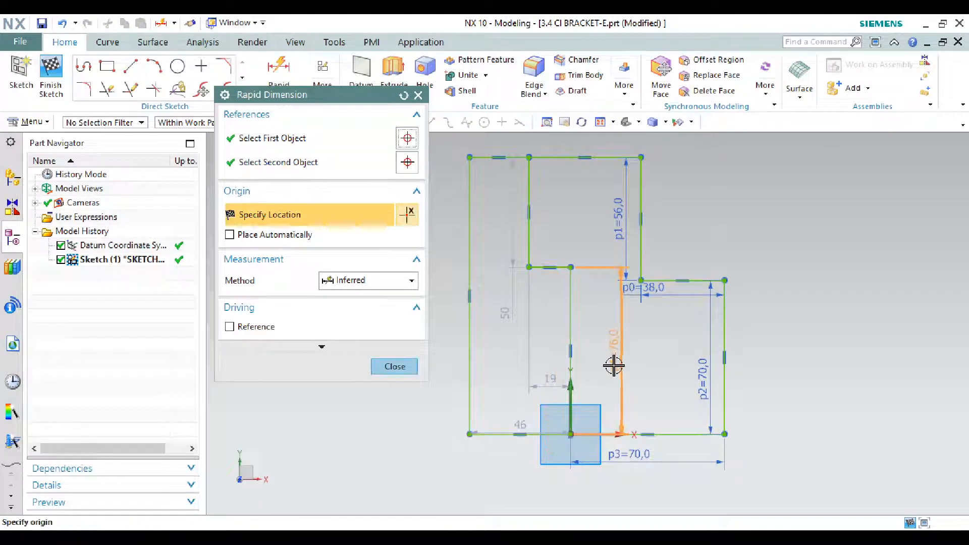
click(598, 358)
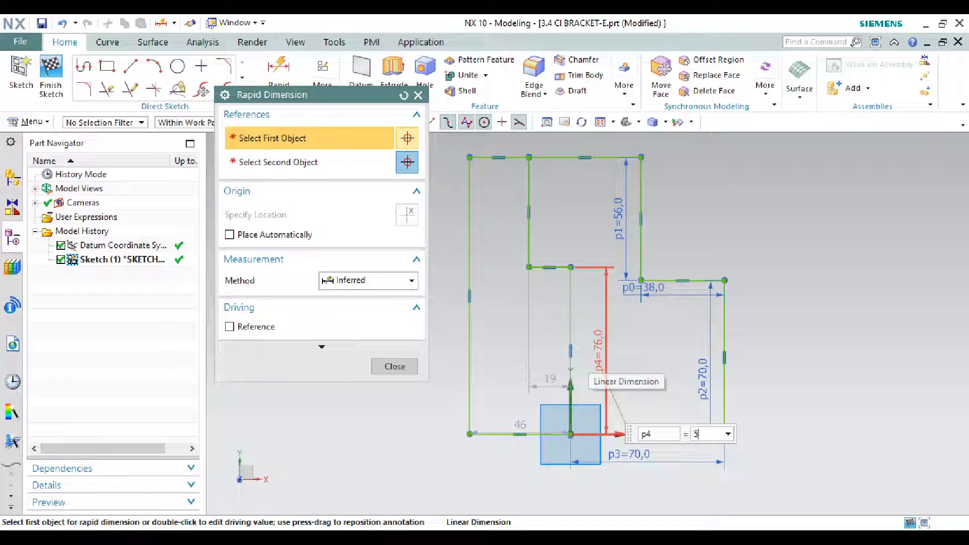
key(Return)
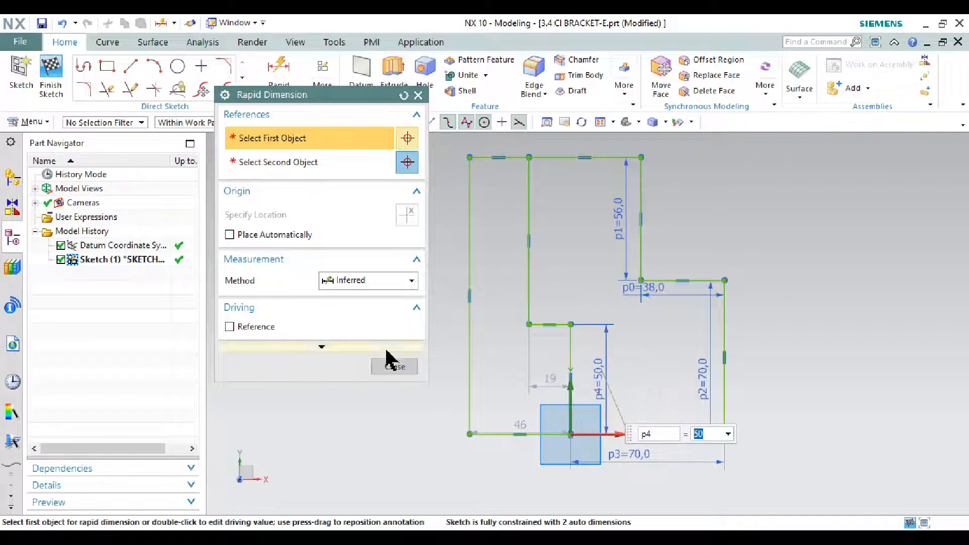
click(393, 366)
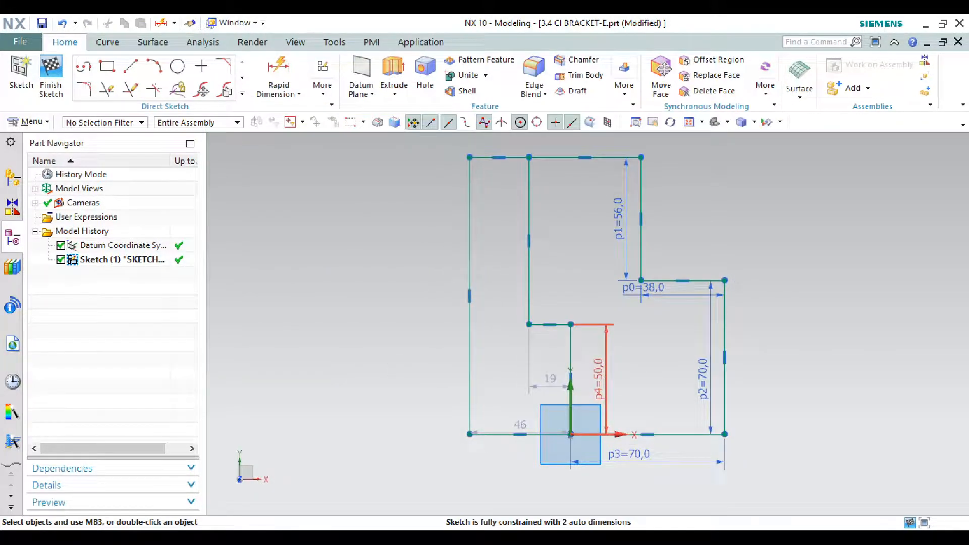
Step: Check the bracket drawing and set the distance between the outer left edge and the inner vertical line to 25 mm
key(alt+Tab)
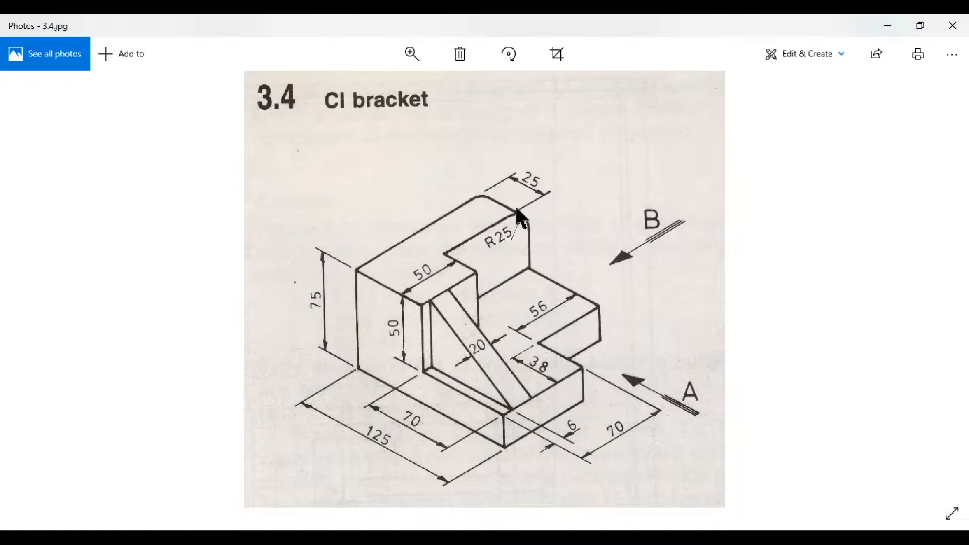
click(887, 26)
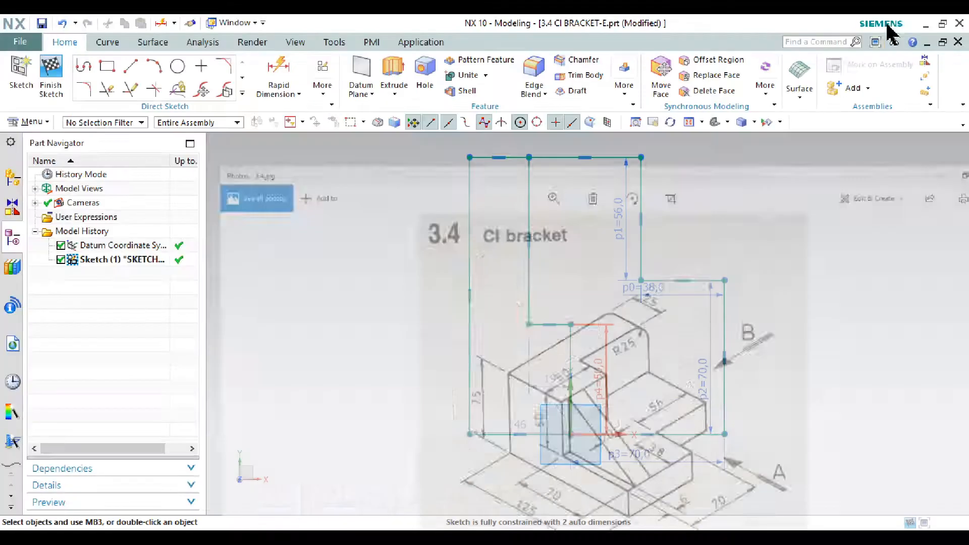
click(280, 66)
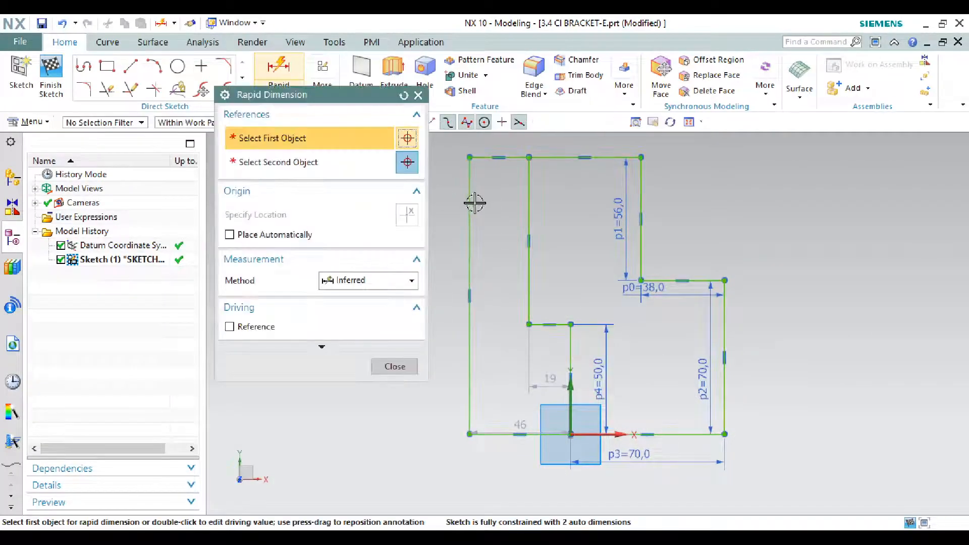
click(472, 200)
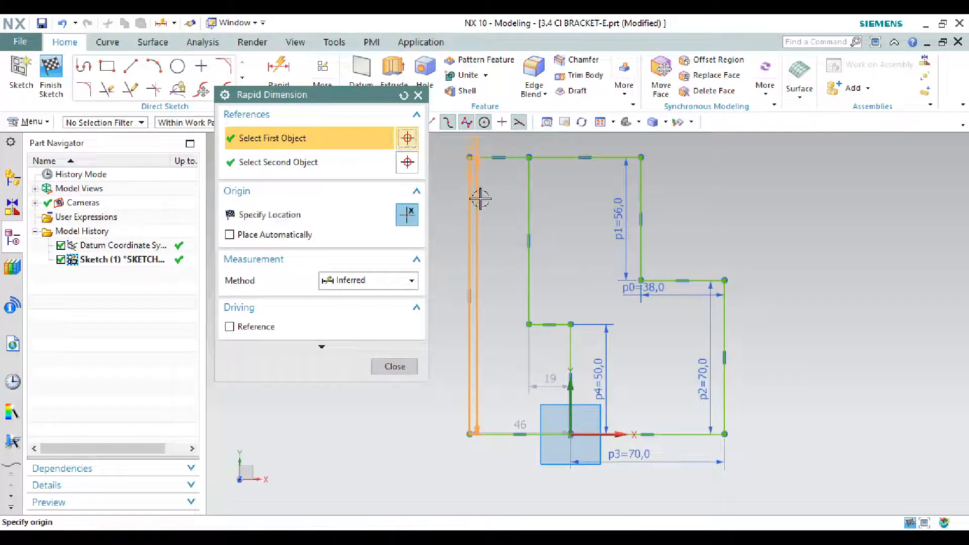
click(528, 200)
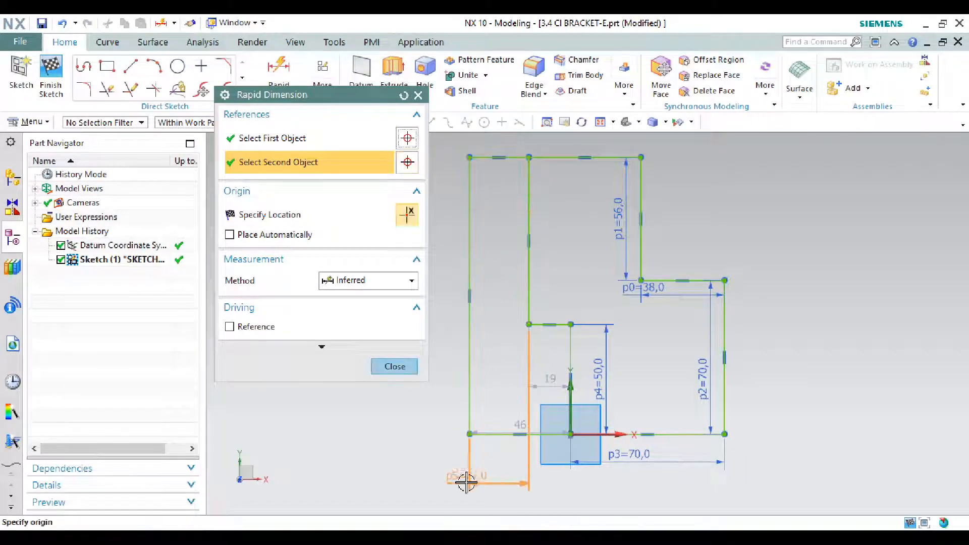
click(524, 499)
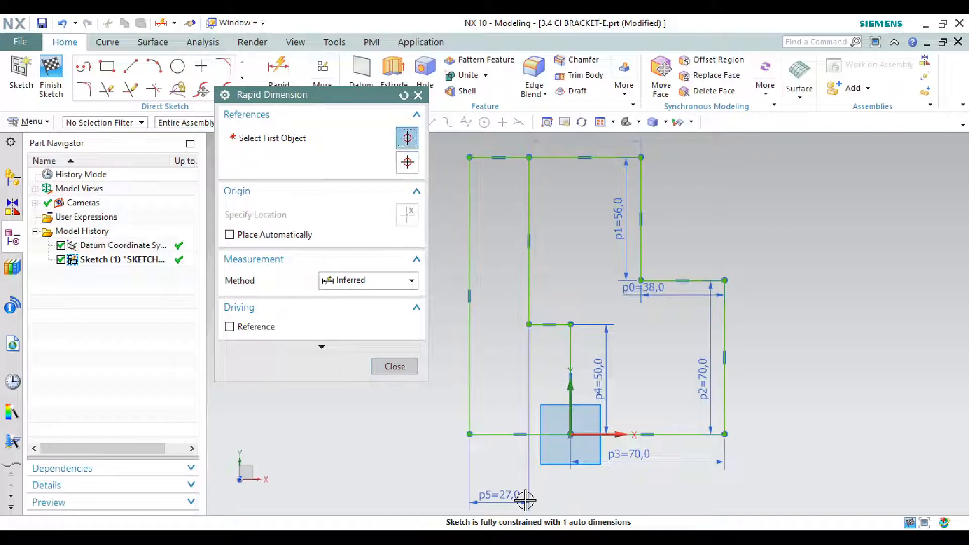
text(25)
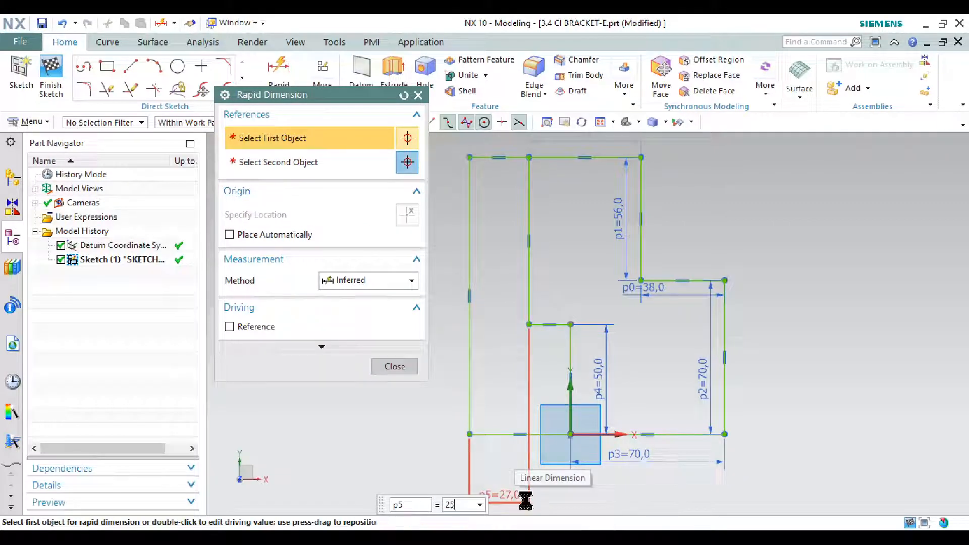
key(Return)
click(415, 366)
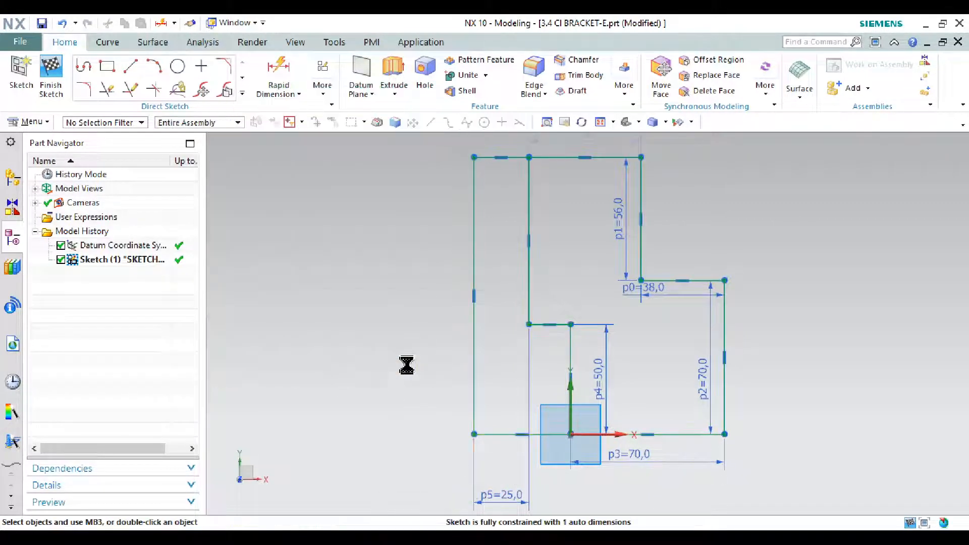
Step: Check the bracket drawing and dimension the profile's overall width between the outer left and outer right edges as 125 mm
scroll(407, 363, down, 1)
scroll(573, 437, up, 1)
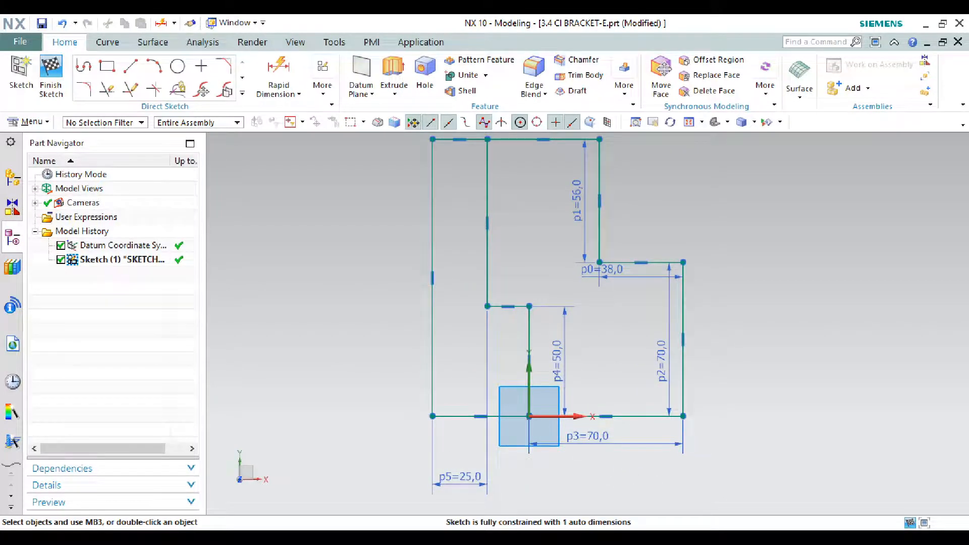
key(alt+Tab)
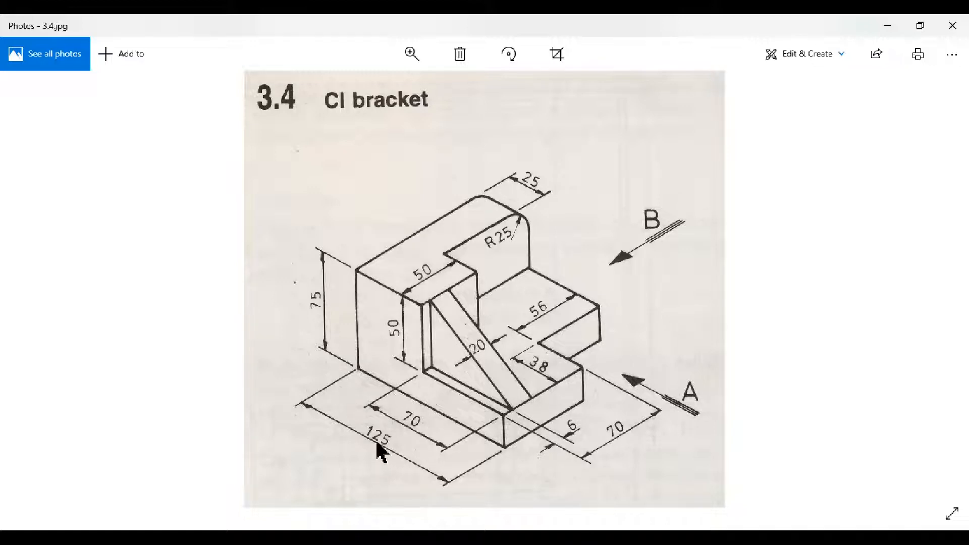
click(887, 26)
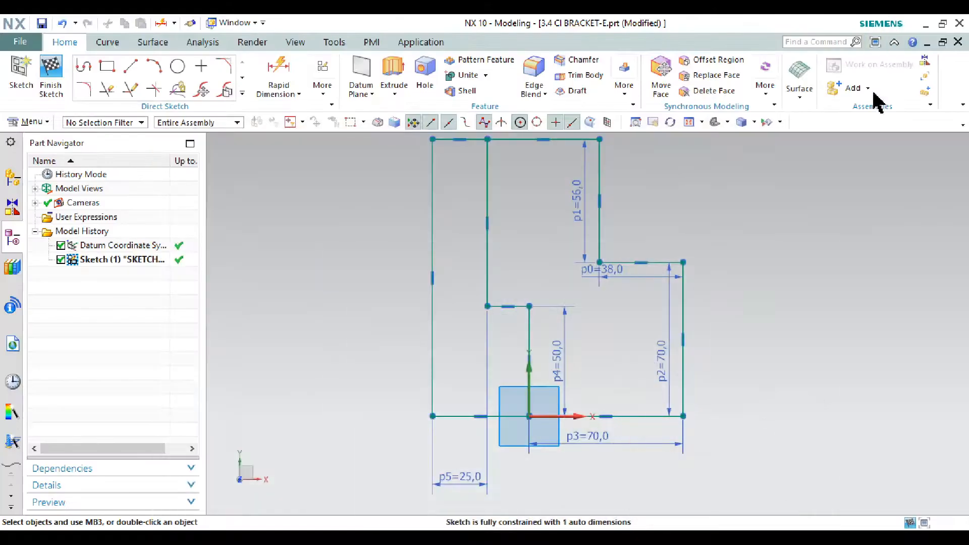
click(265, 64)
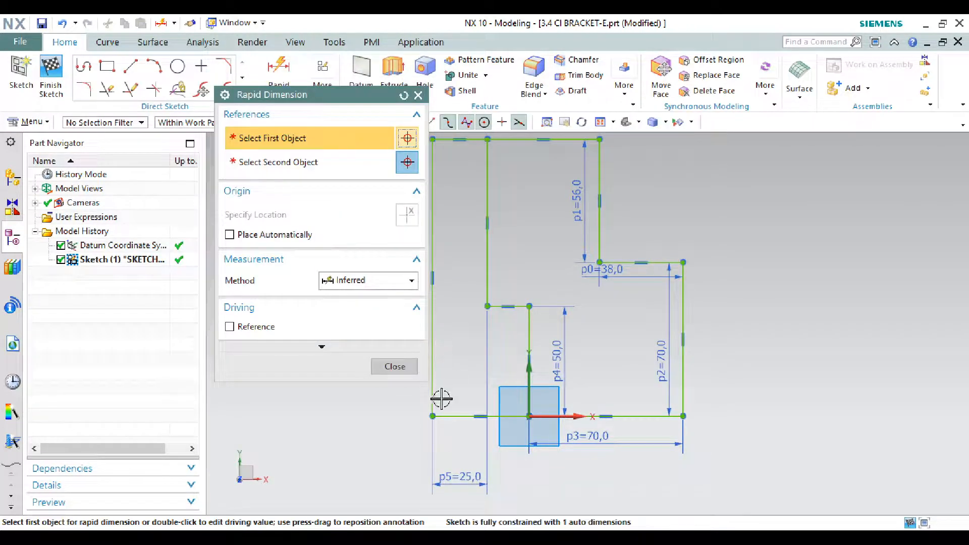
click(433, 400)
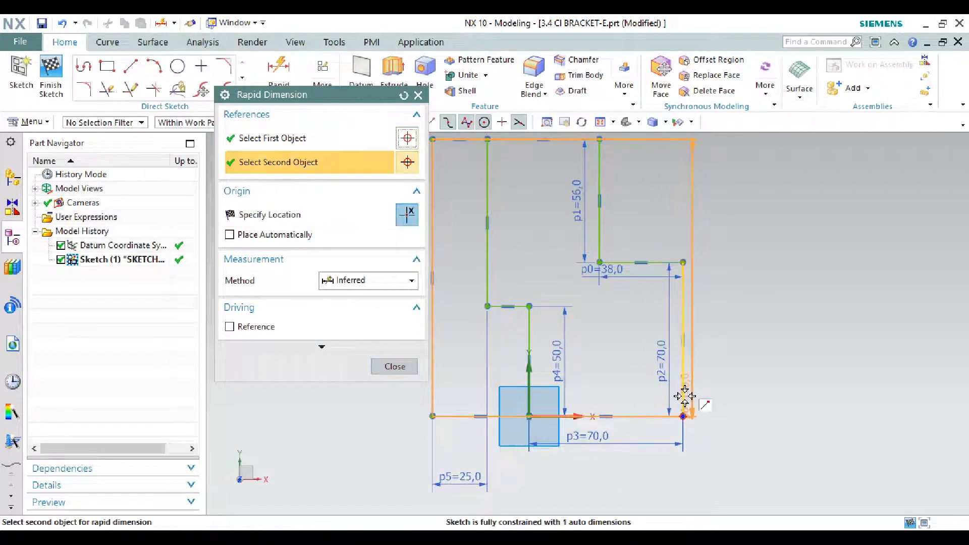
click(666, 427)
click(567, 504)
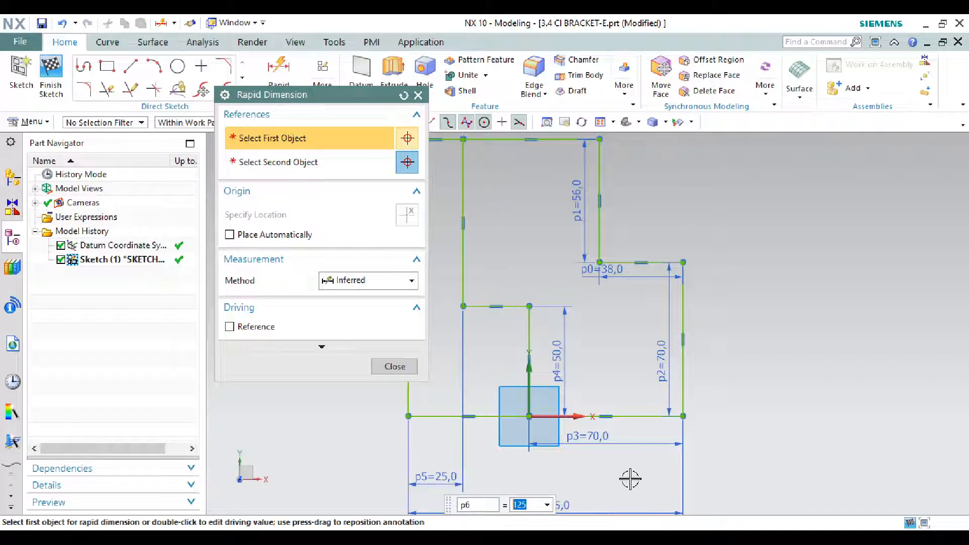
click(399, 366)
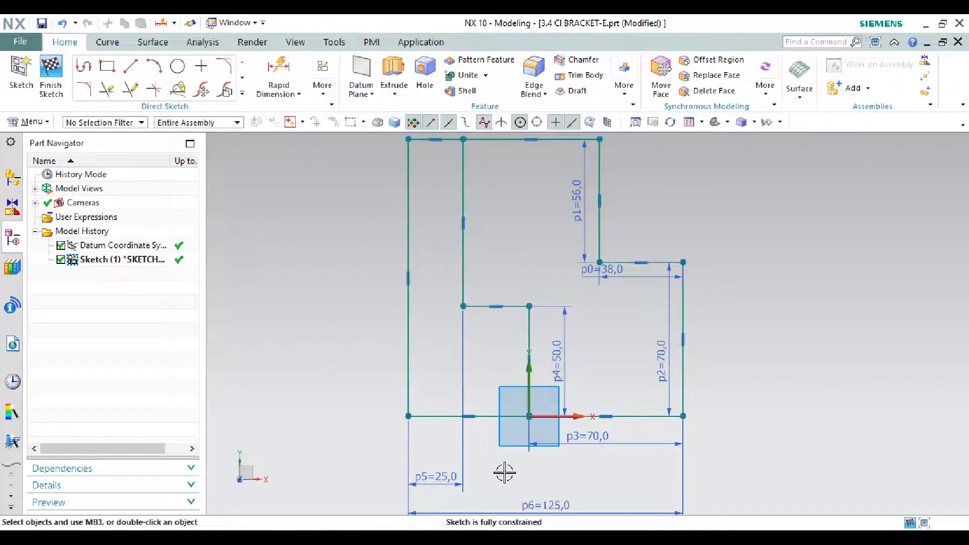
Step: Finish the base profile sketch and orient the model to the Trimetric view
scroll(504, 469, down, 1)
scroll(516, 461, up, 1)
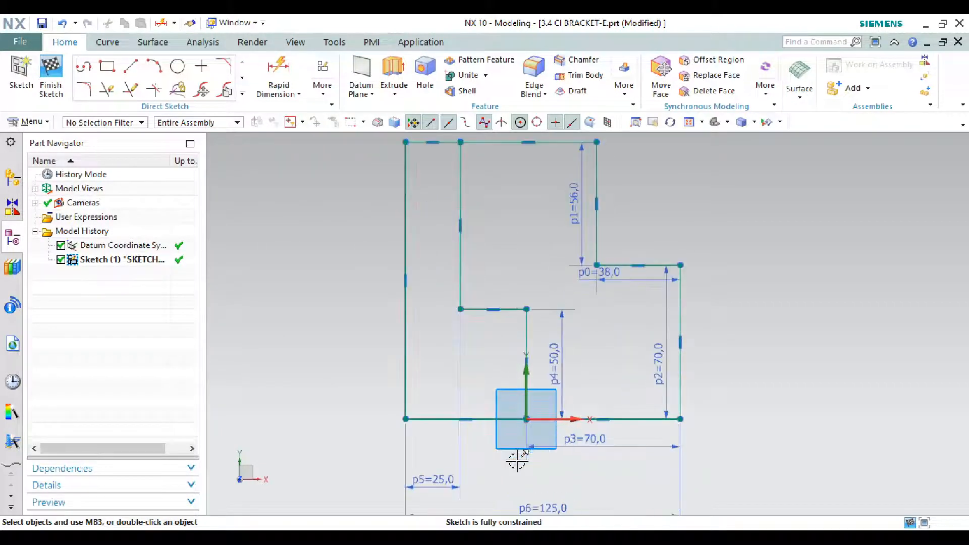
scroll(516, 460, down, 2)
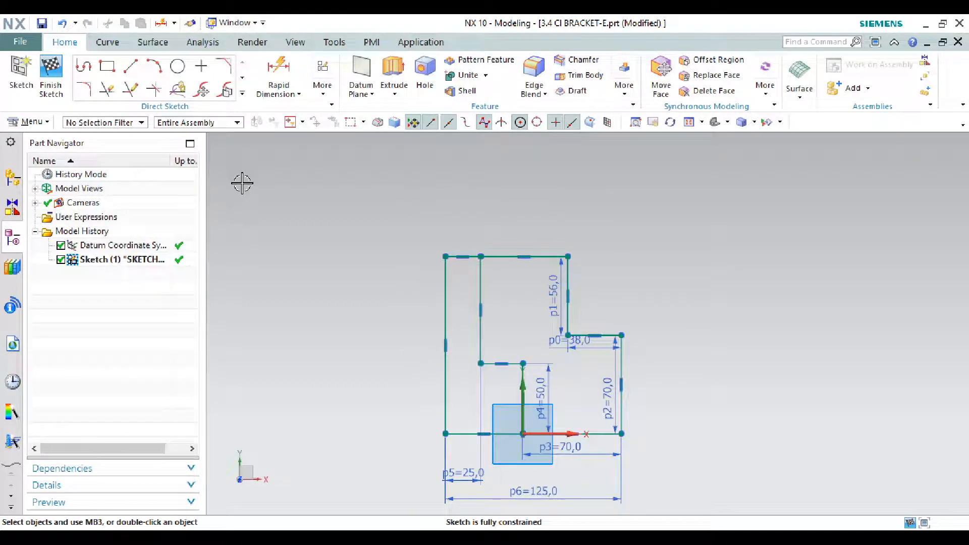
click(50, 73)
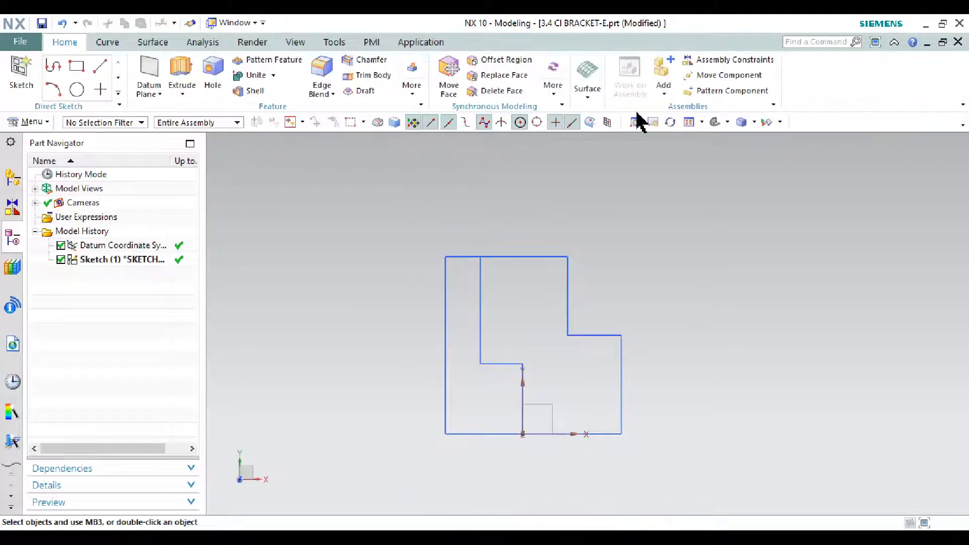
click(717, 126)
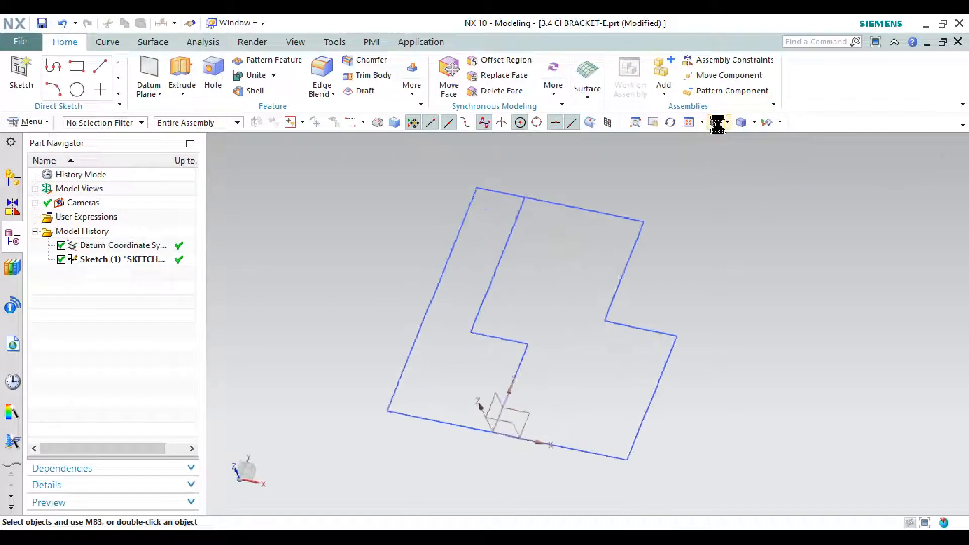
Step: Start an Extrude with the closed stepped region on the profile's left side as its section, including the inner step lines and outer edges
click(178, 69)
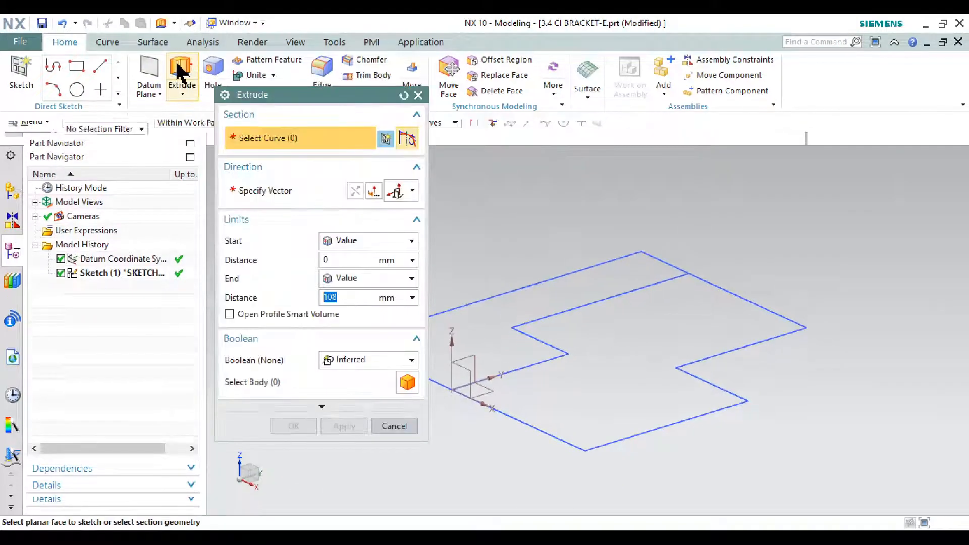
click(549, 310)
scroll(548, 303, up, 2)
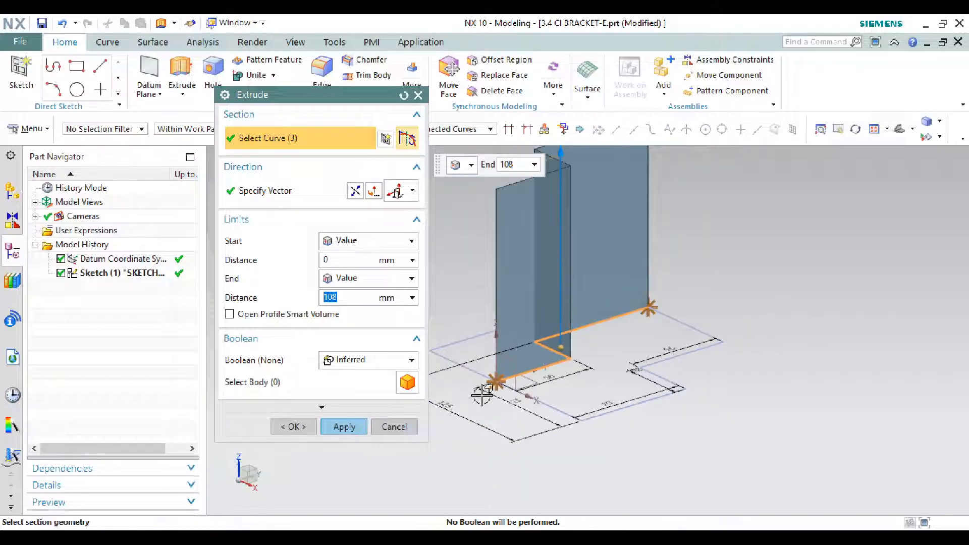
middle_drag(482, 394, 525, 405)
click(480, 374)
scroll(565, 392, up, 2)
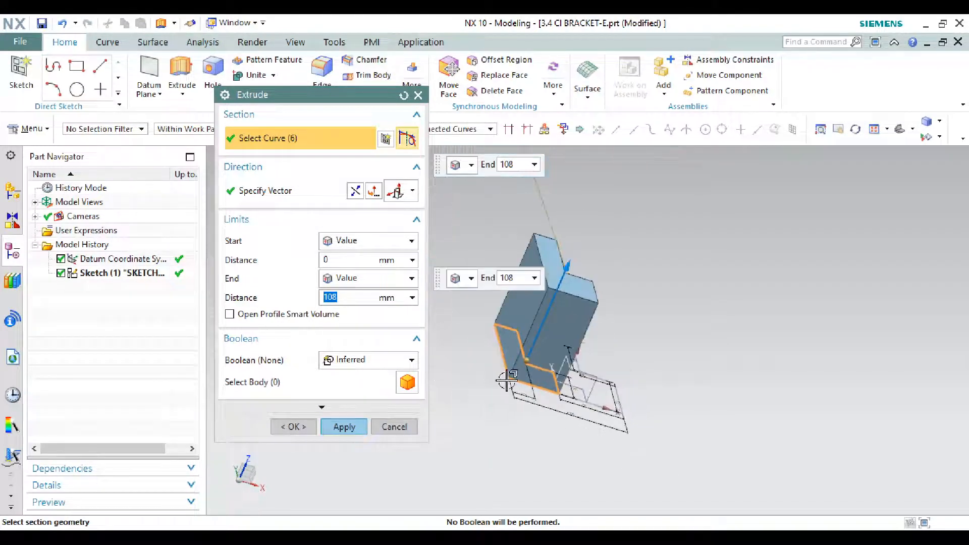
middle_drag(509, 355, 497, 346)
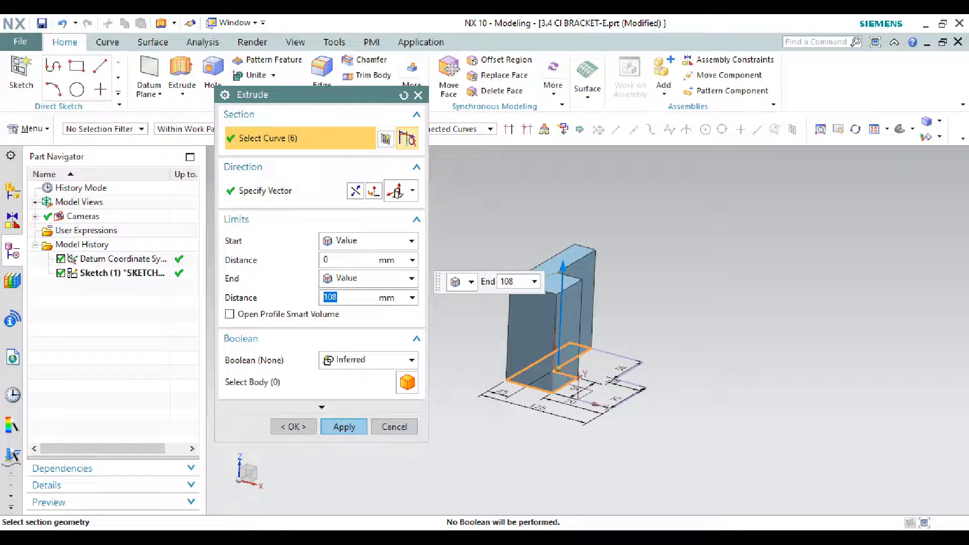
Step: Check the block's height on the bracket drawing and extrude the selected section from 0 to 75 mm
click(557, 537)
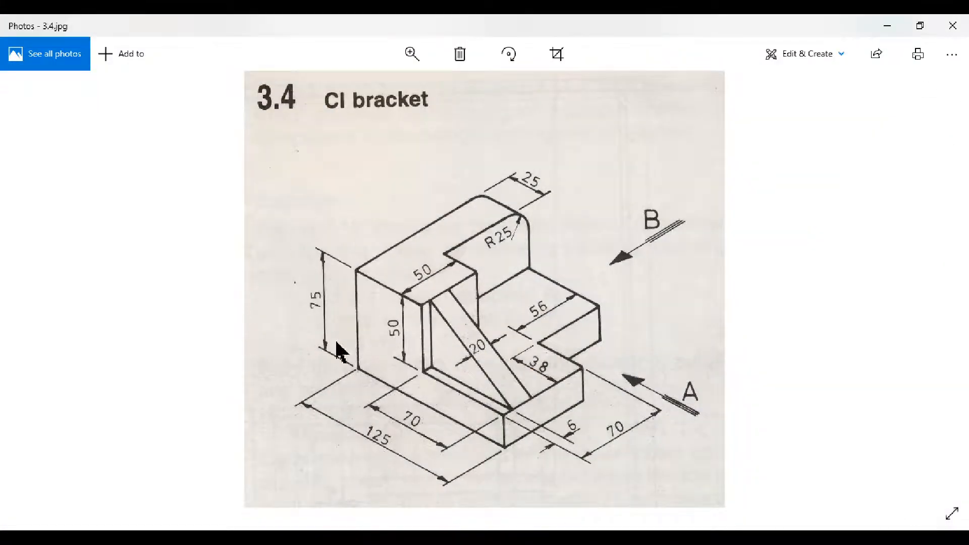
click(886, 25)
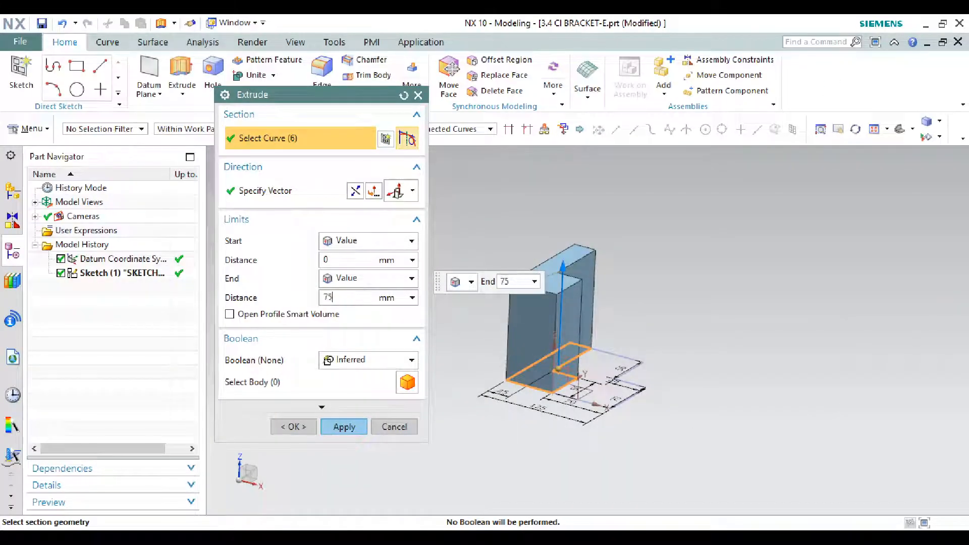
key(Return)
click(347, 427)
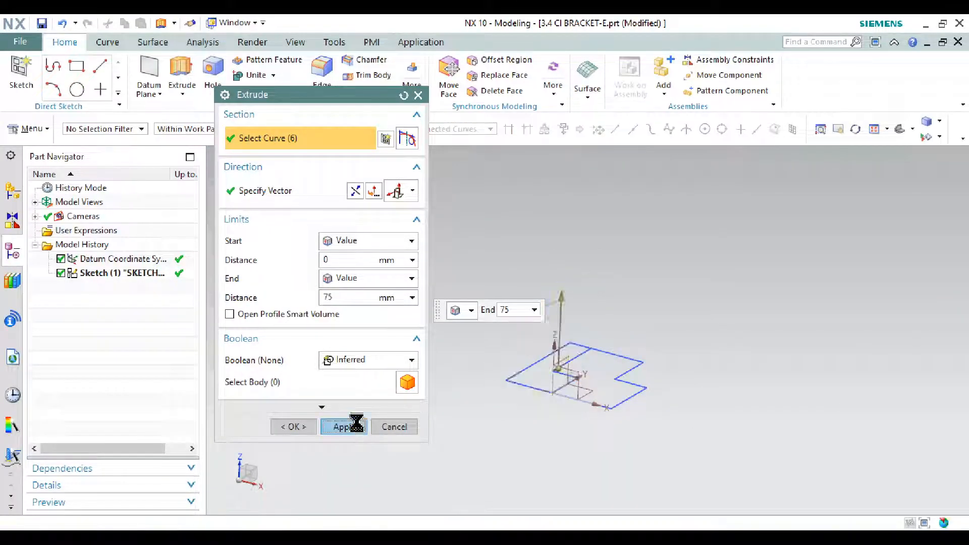
click(394, 427)
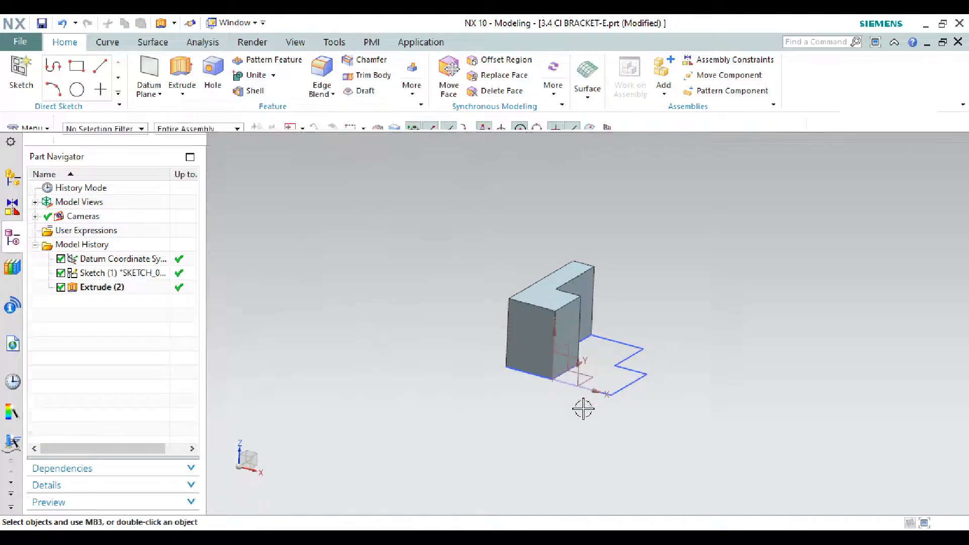
click(181, 81)
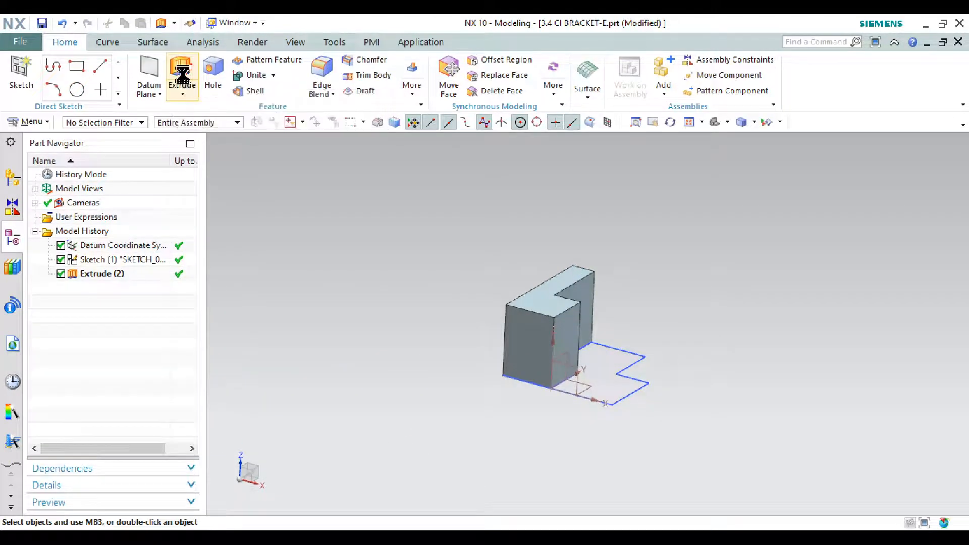
scroll(581, 340, up, 5)
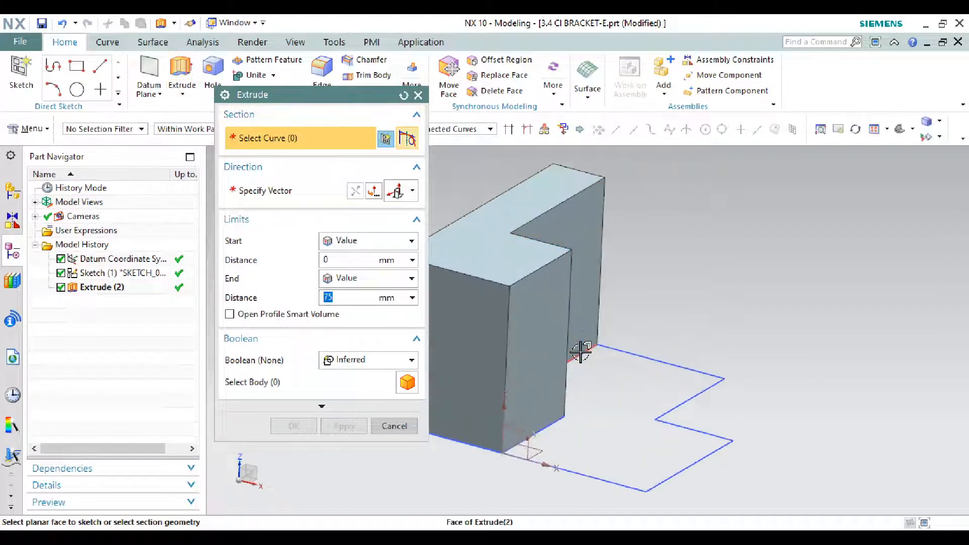
click(588, 358)
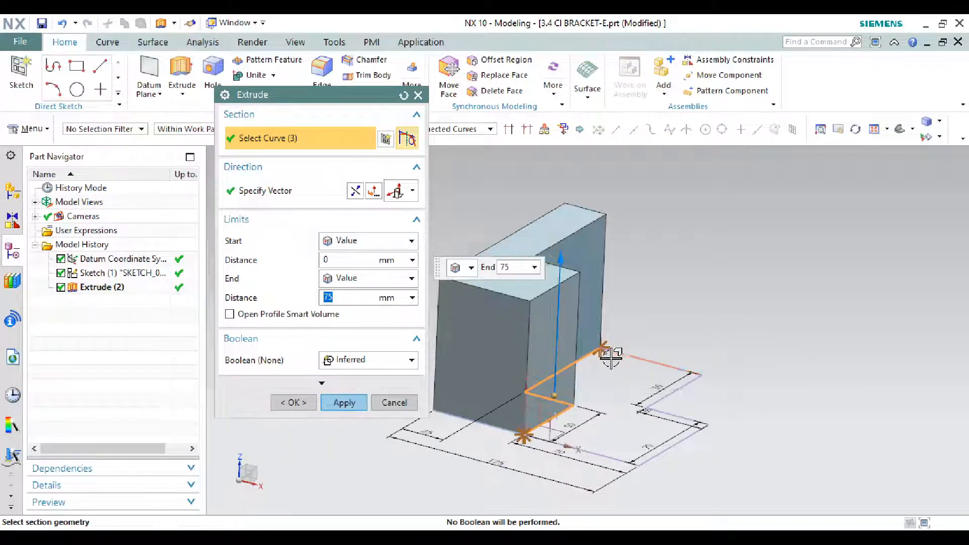
middle_drag(611, 355, 619, 376)
scroll(619, 376, up, 3)
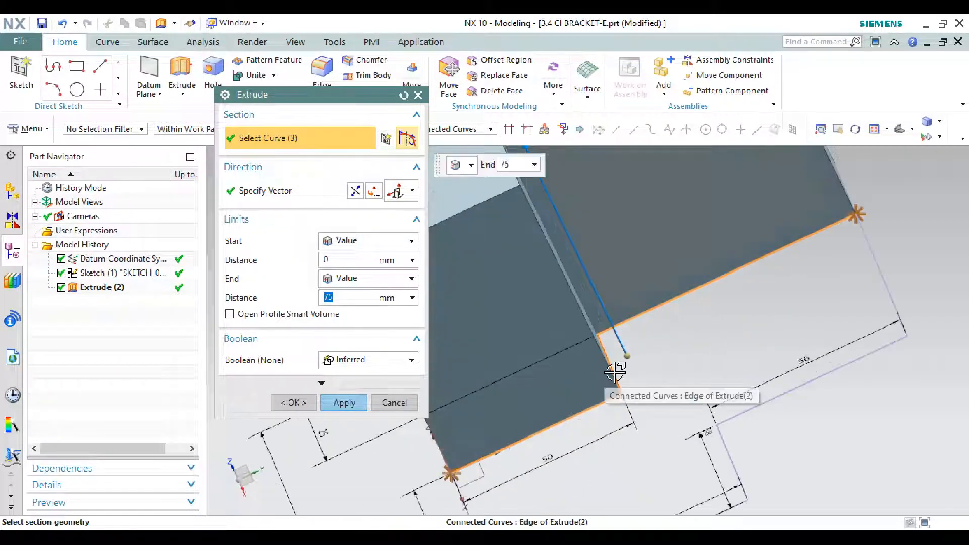
click(615, 373)
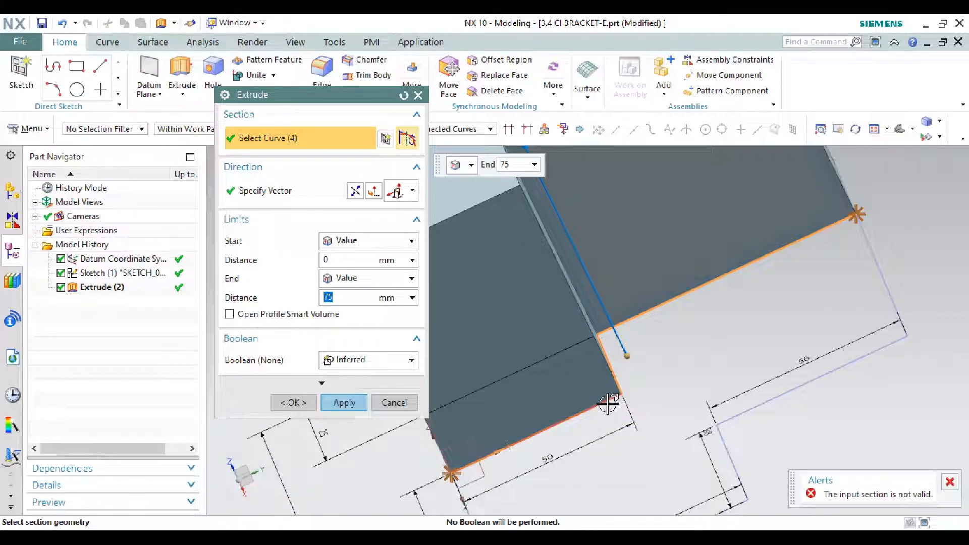
click(950, 481)
scroll(756, 435, down, 1)
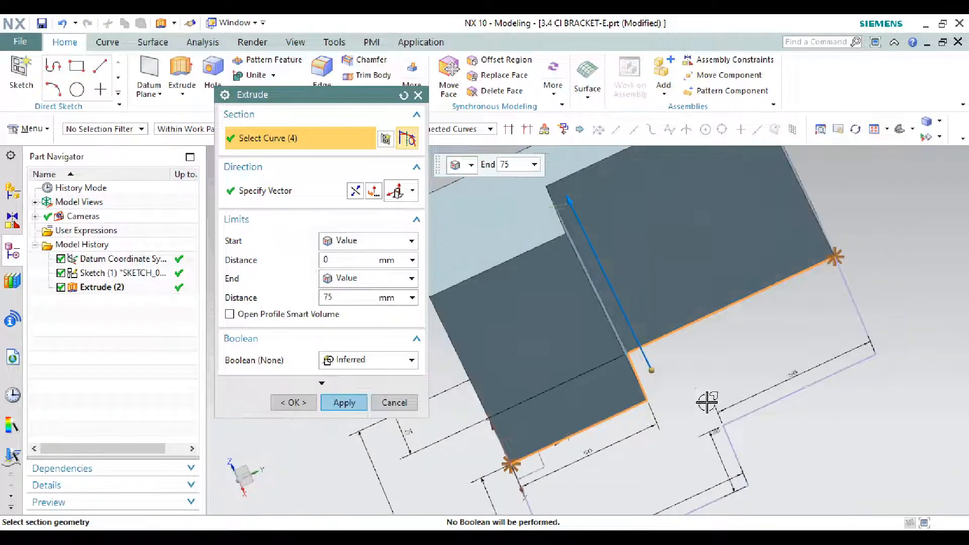
click(383, 406)
Step: Select the closed region beside the tall block, including the shared inner step lines, as the next Extrude section
middle_drag(355, 342, 396, 315)
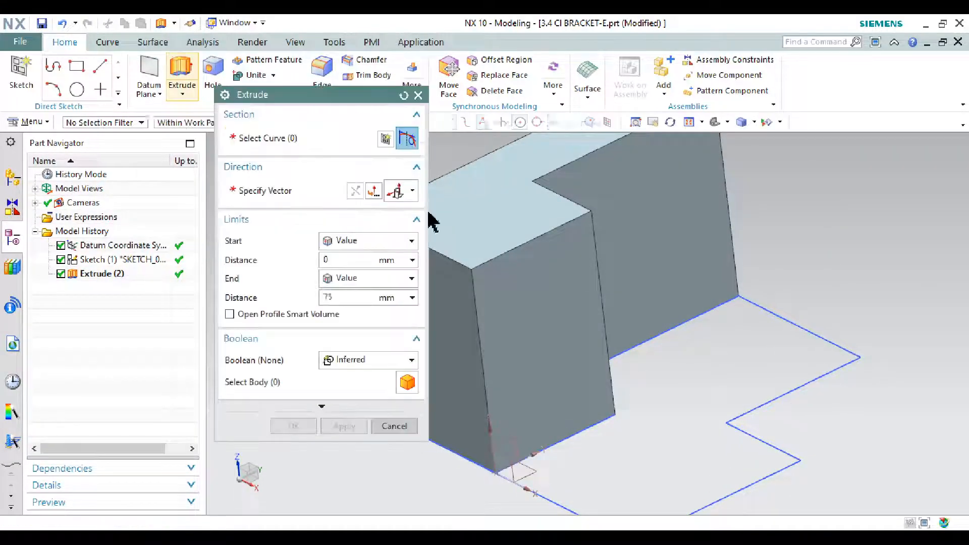
click(788, 334)
scroll(807, 373, down, 4)
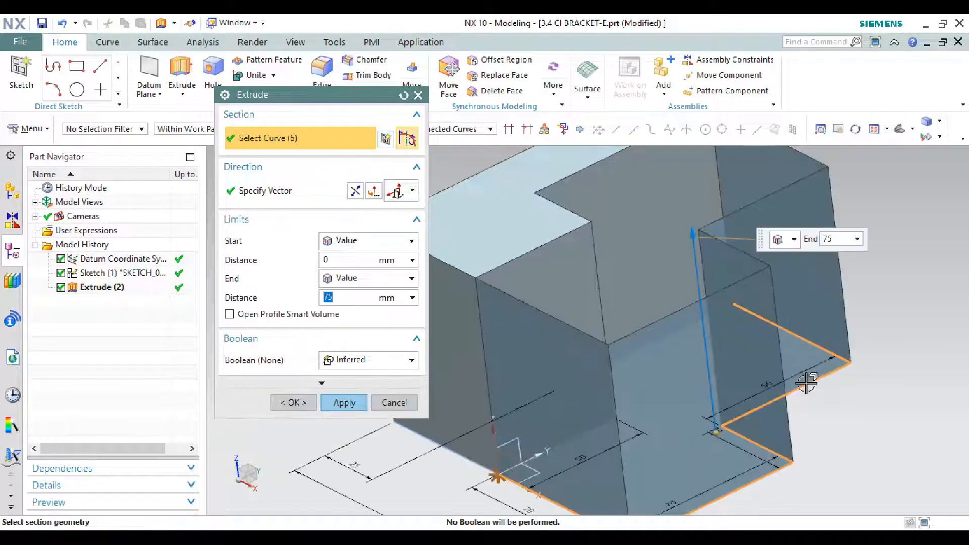
middle_drag(665, 324, 664, 265)
click(655, 337)
drag(664, 264, 668, 318)
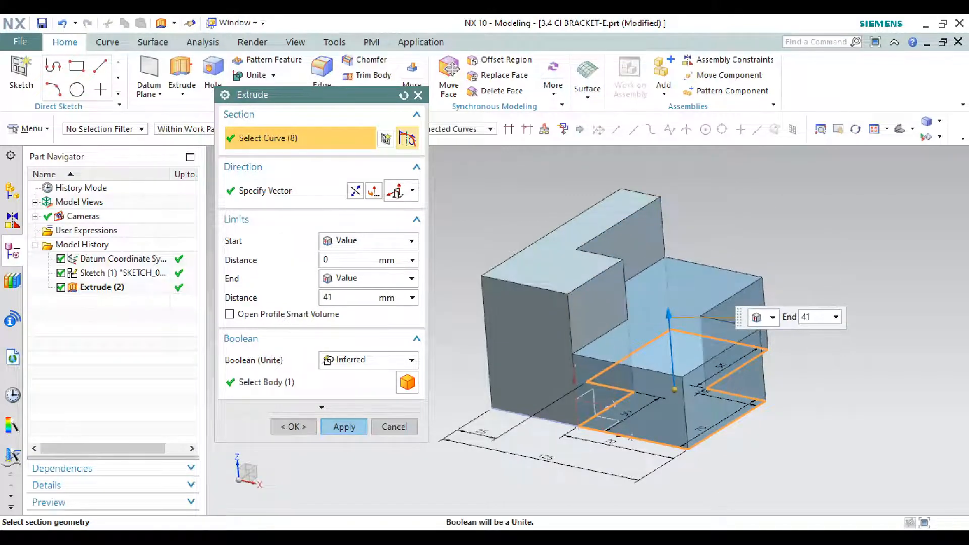
Step: Check the step's height on the bracket drawing and extrude the selected section from 0 to 75-50 mm, united with the tall block
key(alt+Tab)
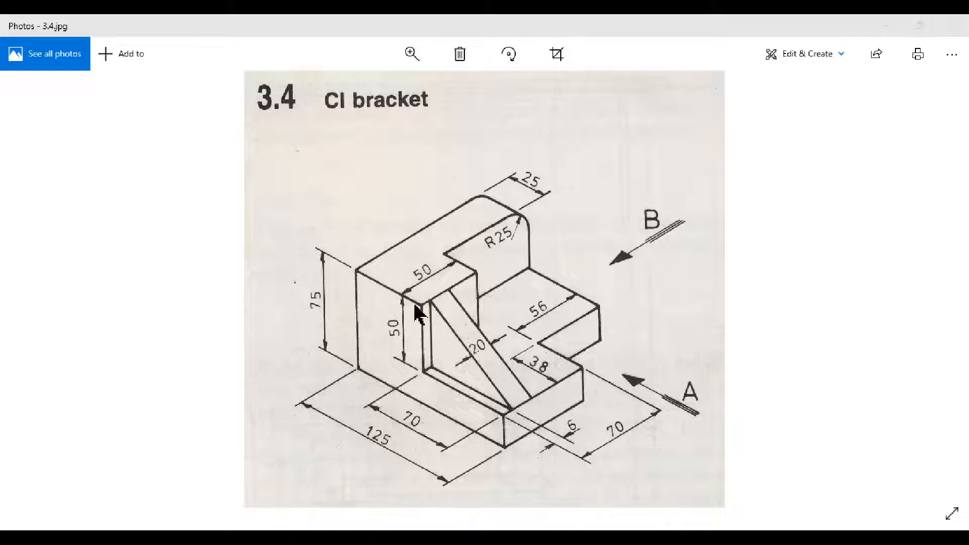
click(886, 25)
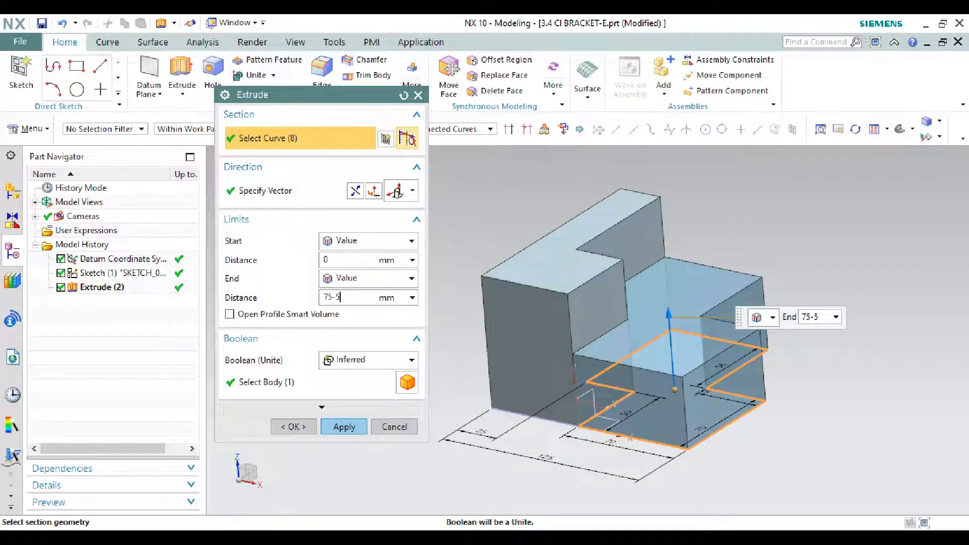
key(Return)
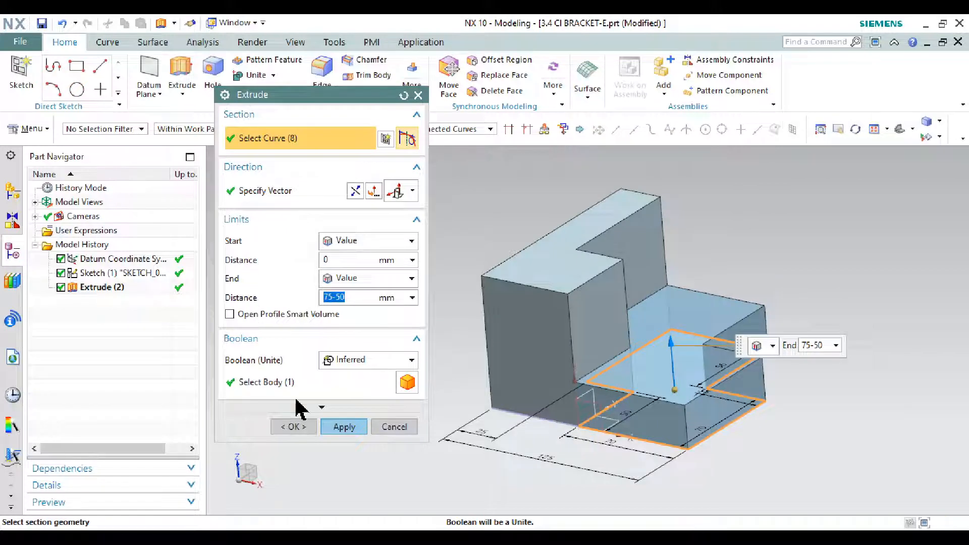
click(340, 427)
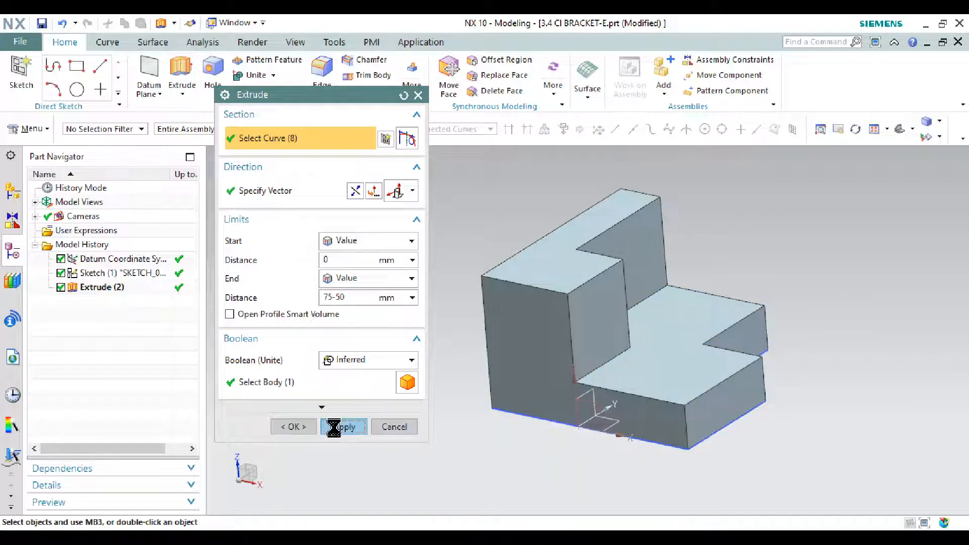
click(394, 426)
Step: Check the corner radius on the bracket drawing and blend the short upper end edge of the thin wall with a 25 mm radius
middle_drag(751, 374, 713, 370)
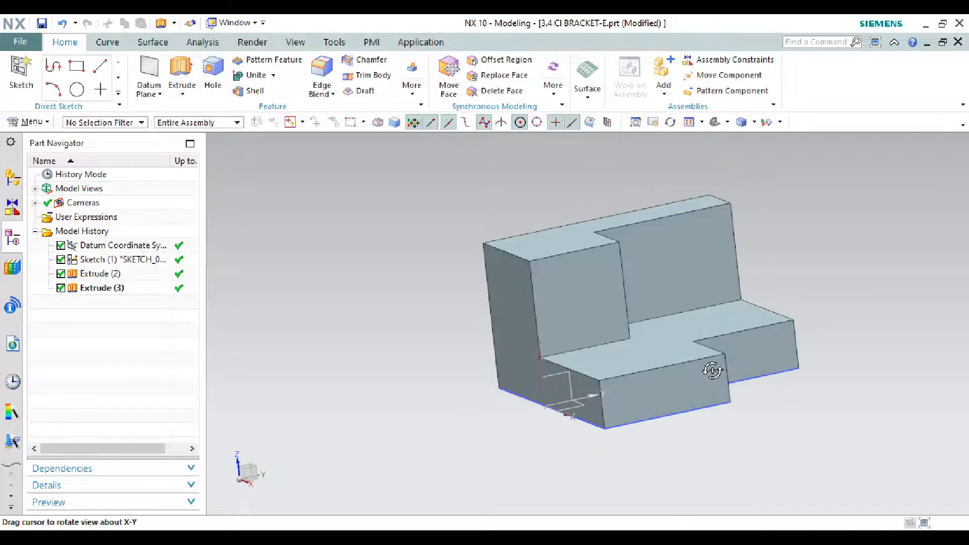
click(783, 537)
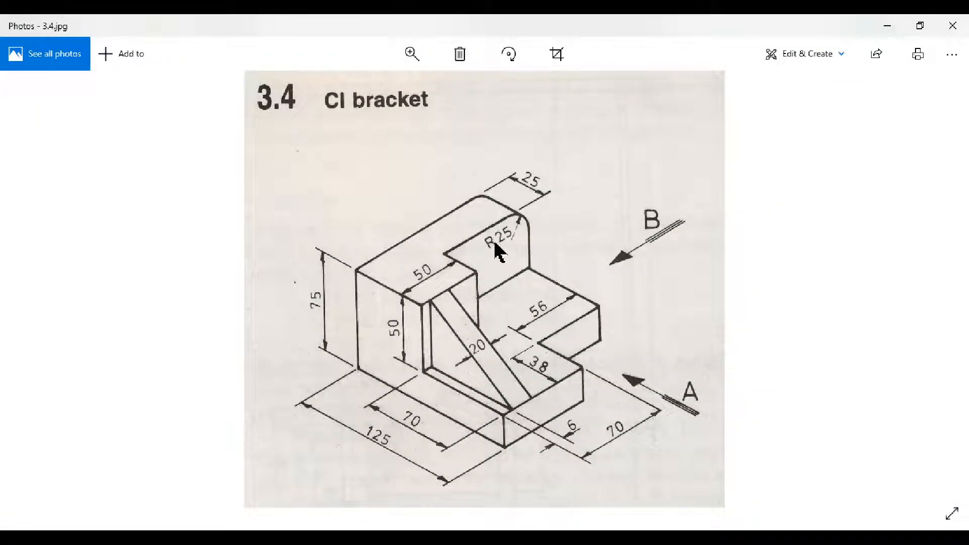
click(887, 26)
click(323, 71)
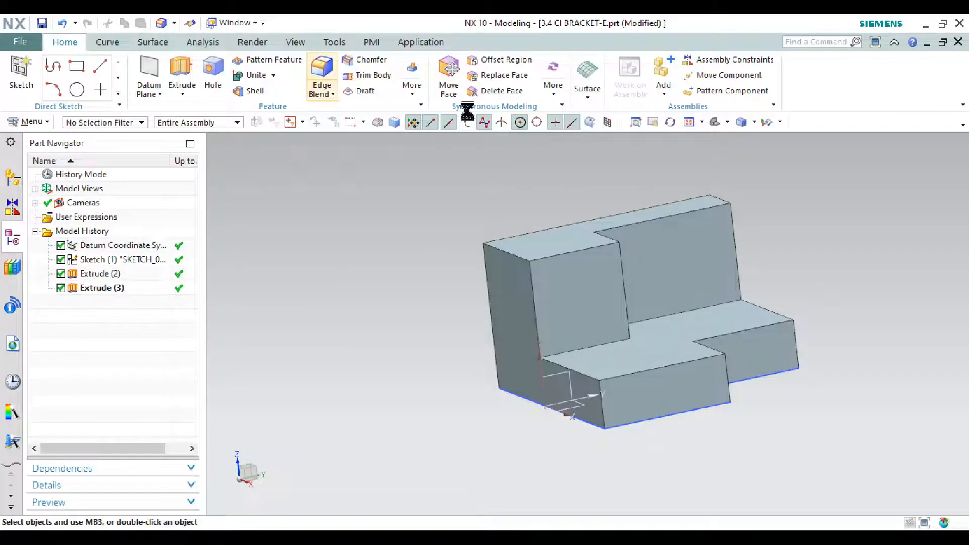
scroll(730, 208, up, 5)
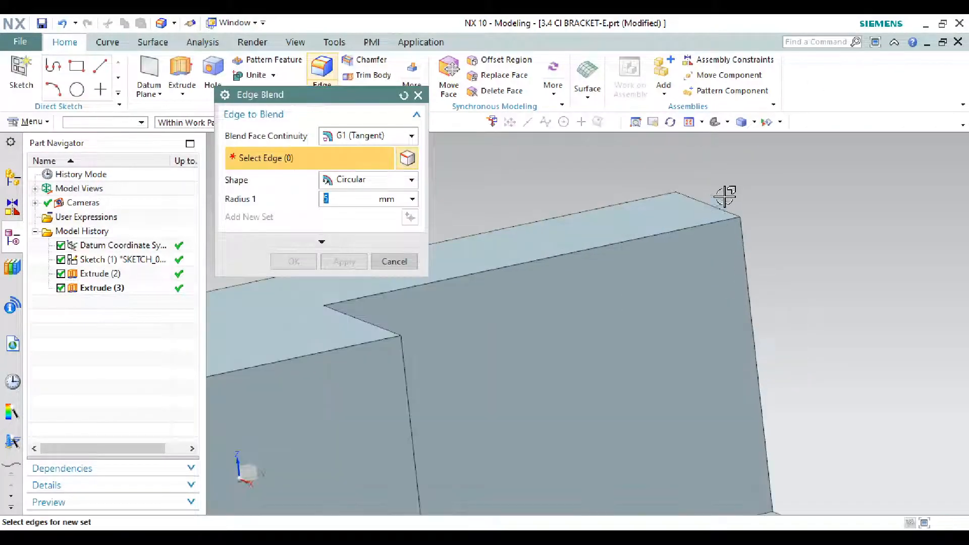
click(716, 211)
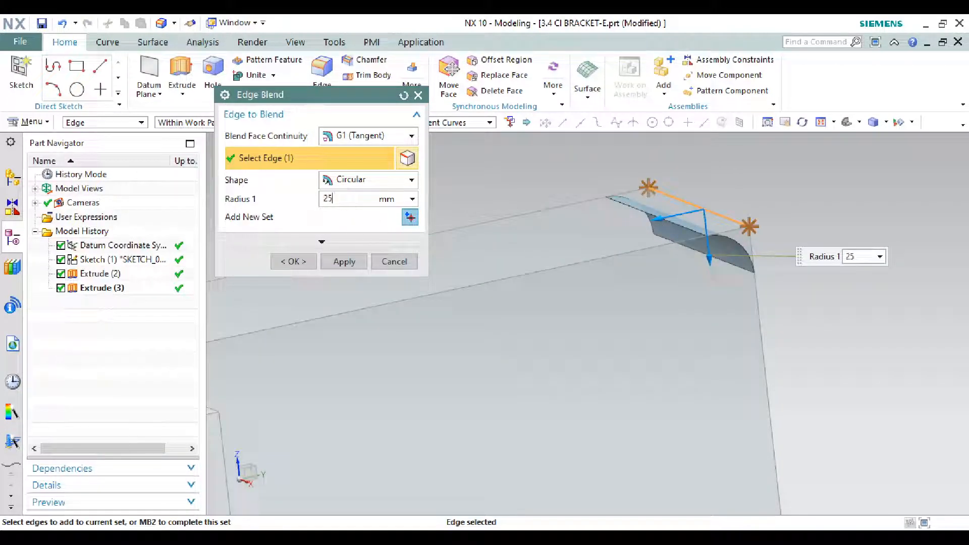
key(Return)
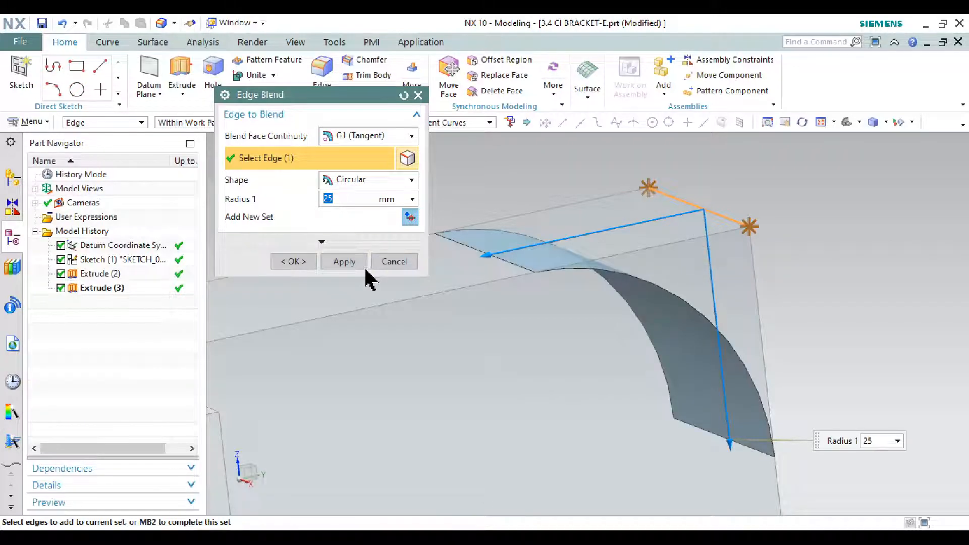
click(346, 261)
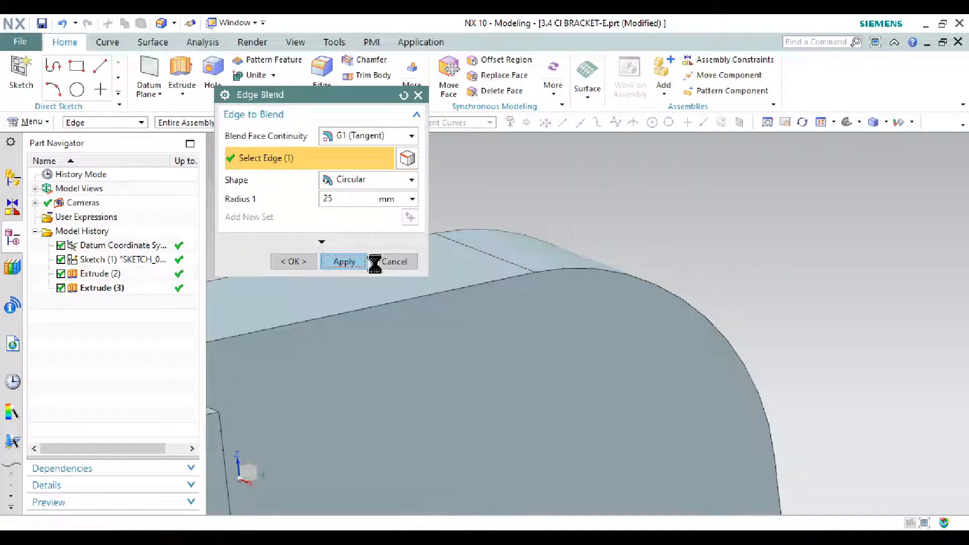
click(394, 262)
Step: Check the rib's position on the bracket drawing and create a datum plane offset 6 mm inward from the bracket's L-shaped side face
scroll(607, 238, down, 5)
middle_drag(607, 237, 493, 320)
click(777, 538)
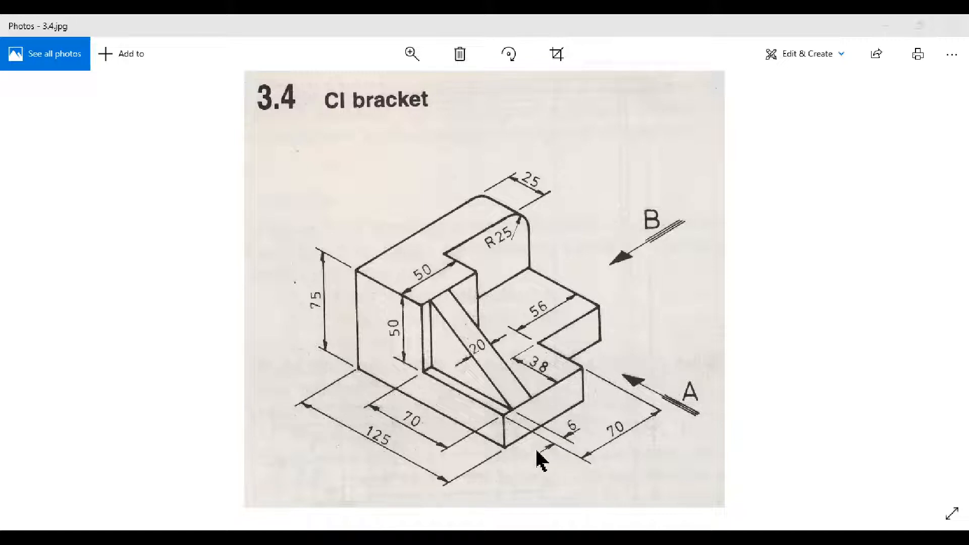
click(888, 26)
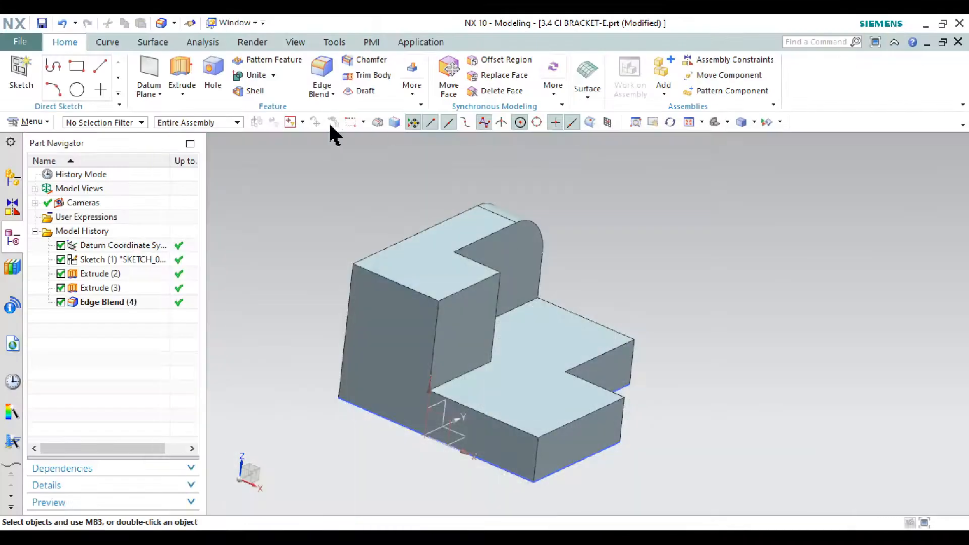
click(148, 76)
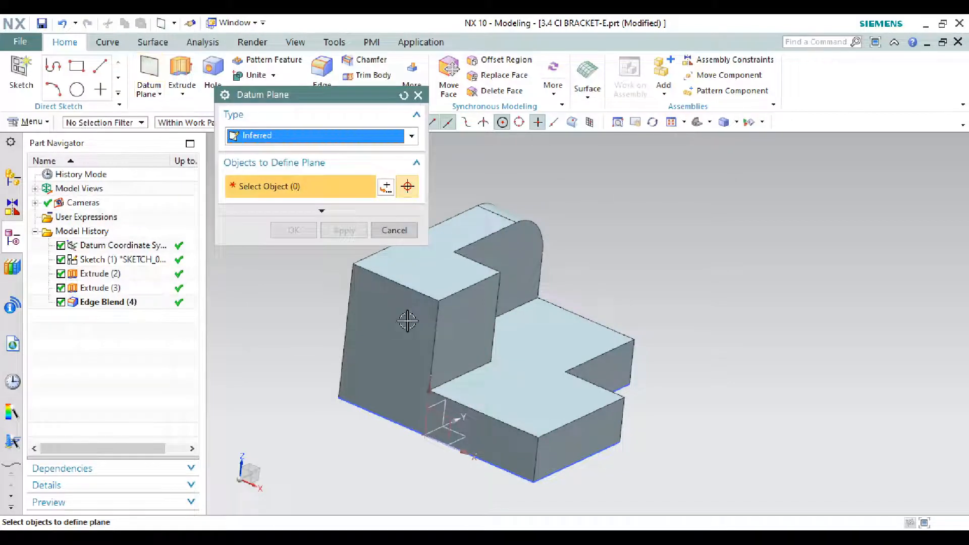
click(422, 318)
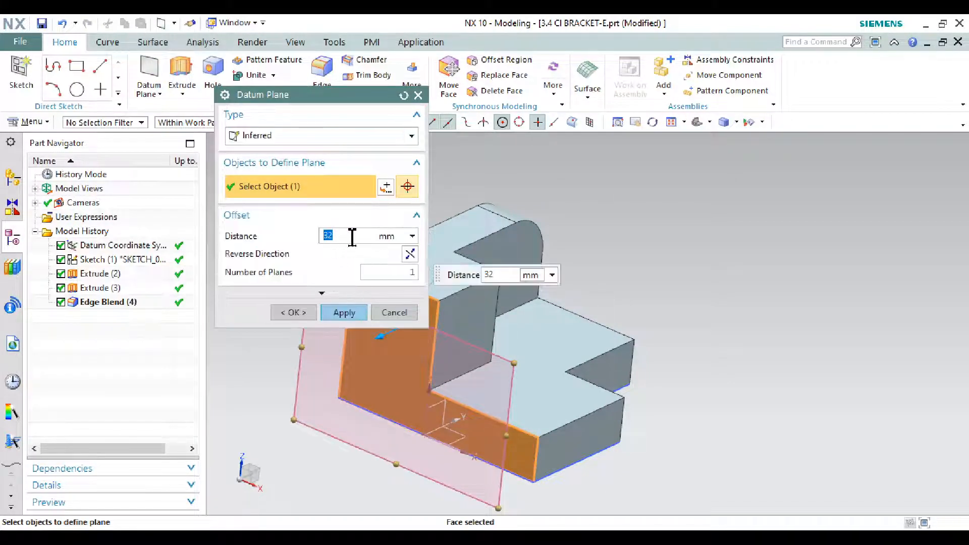
click(411, 255)
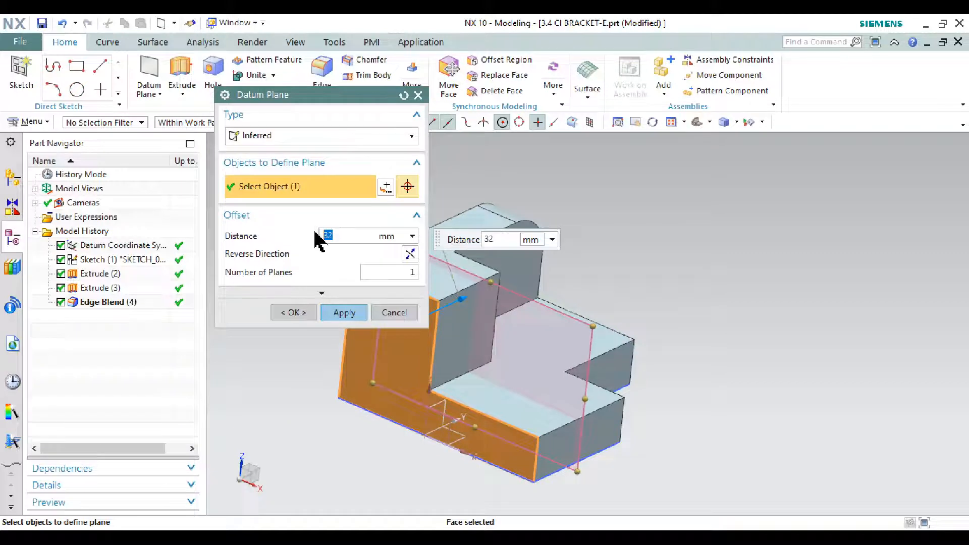
text(6)
key(Return)
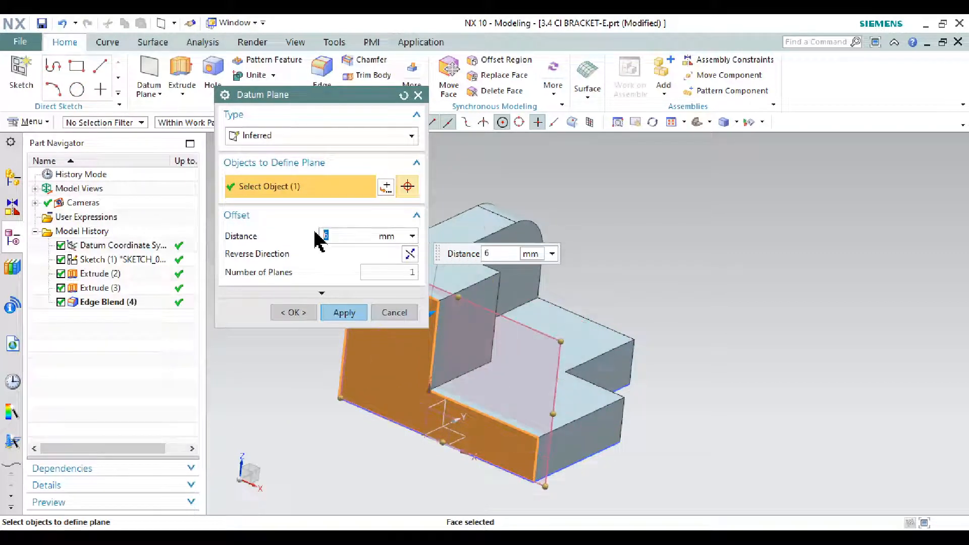
click(345, 311)
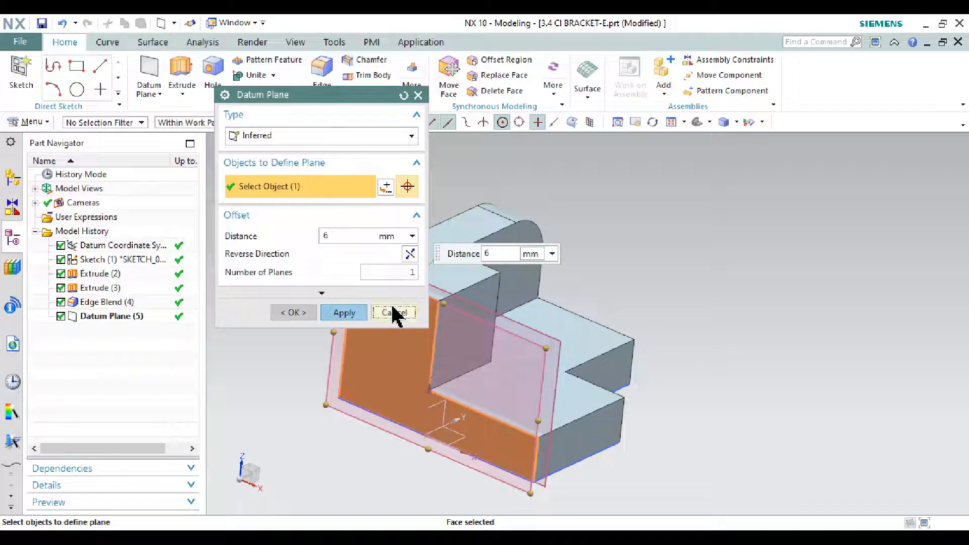
click(394, 313)
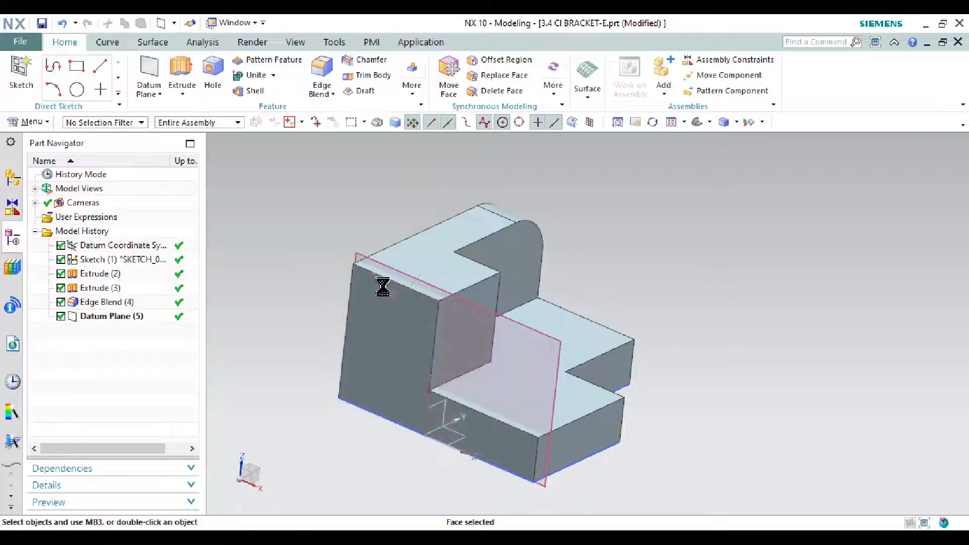
Step: Start a new sketch on the 6 mm offset datum plane, keeping the inferred orientation and origin
click(16, 76)
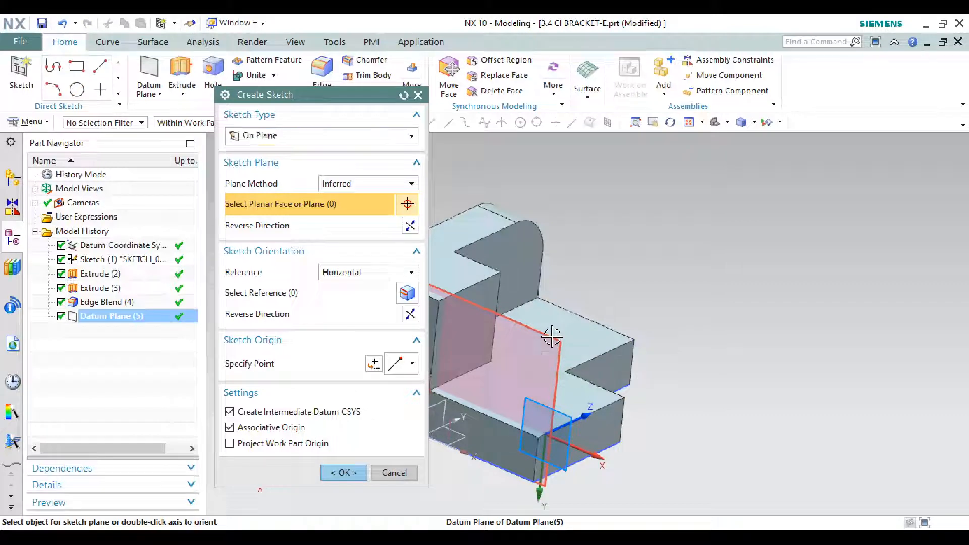
click(553, 337)
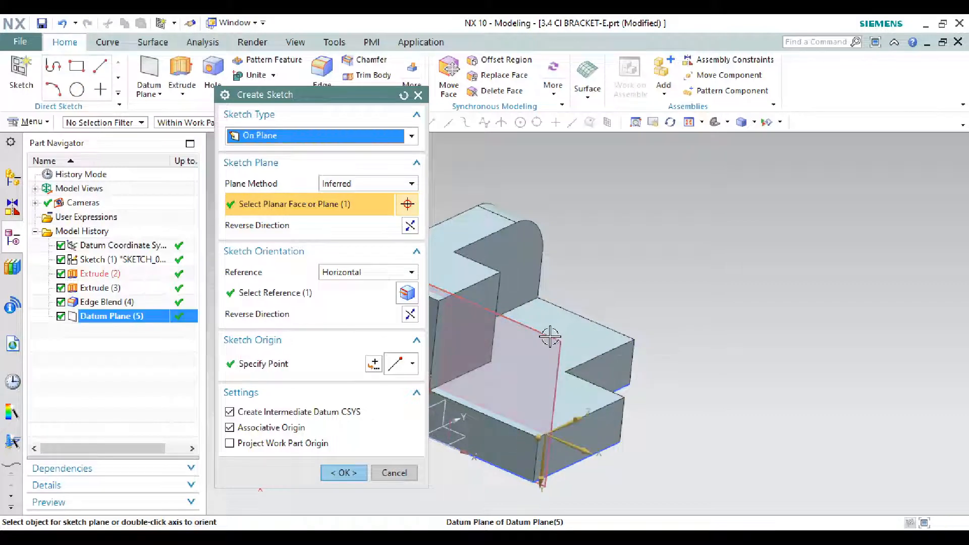
click(352, 478)
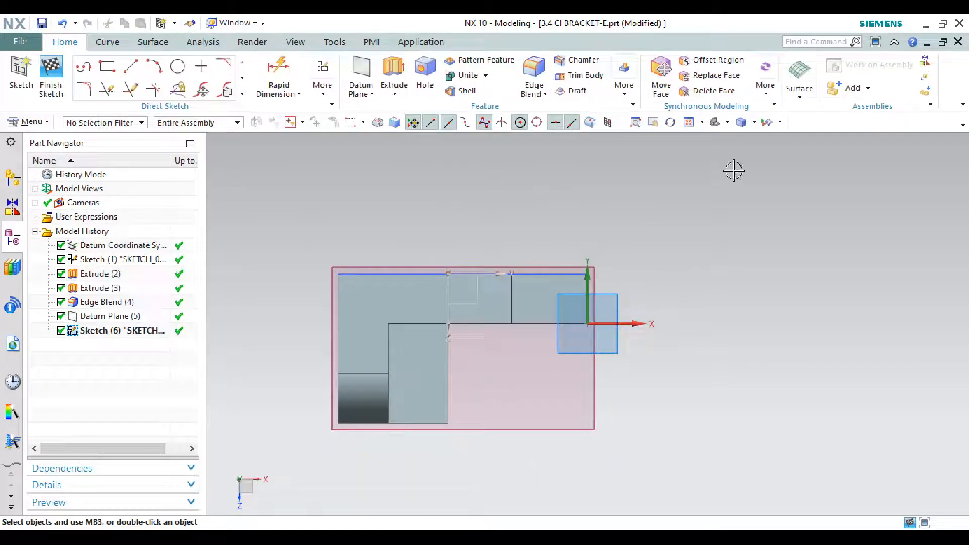
Step: Sketch a diagonal line from the tall block's upper inner corner to the low step's outer upper corner, finish the sketch and restore the Trimetric view
click(129, 69)
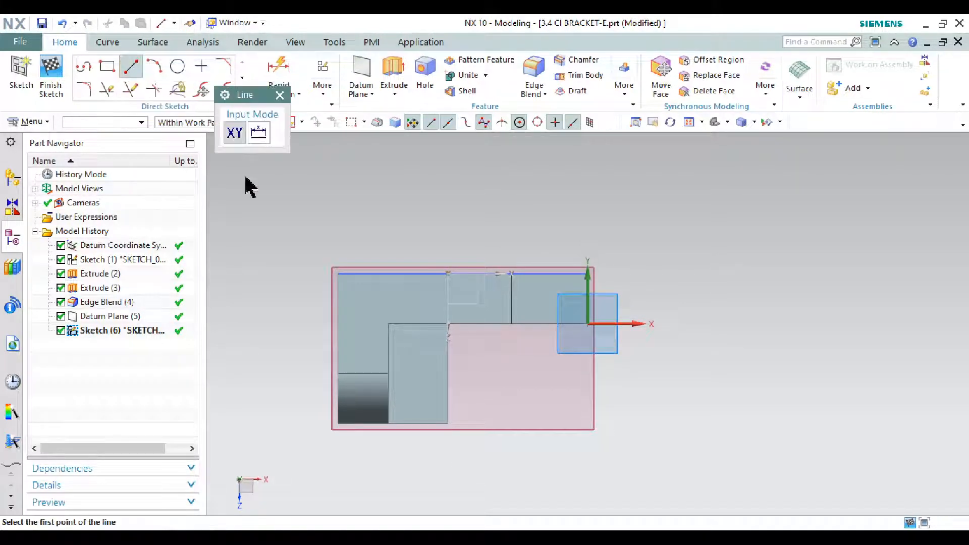
click(449, 424)
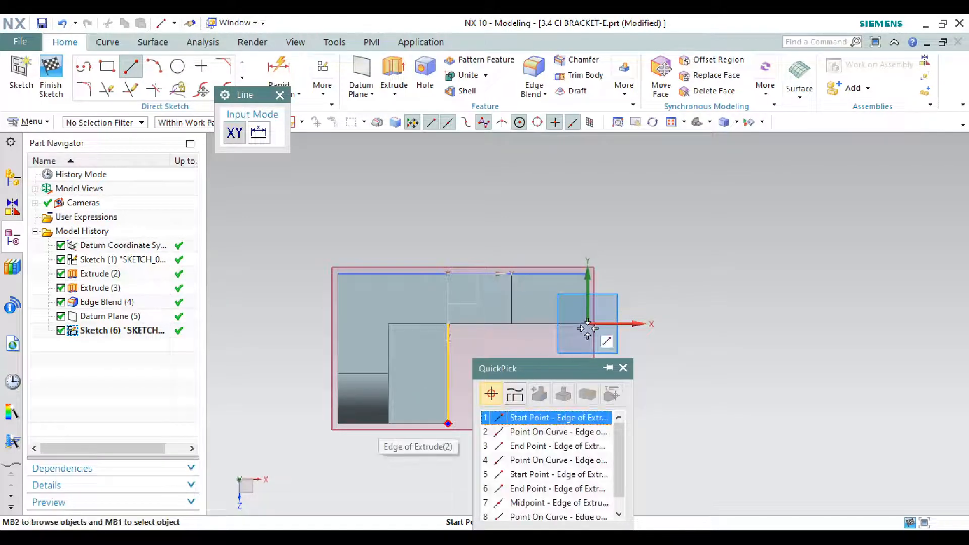
click(542, 419)
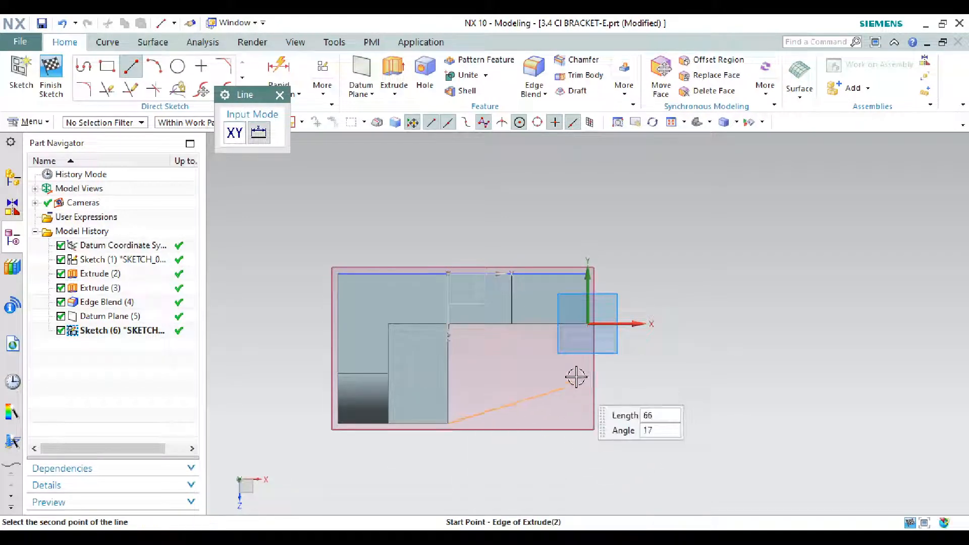
scroll(586, 325, up, 3)
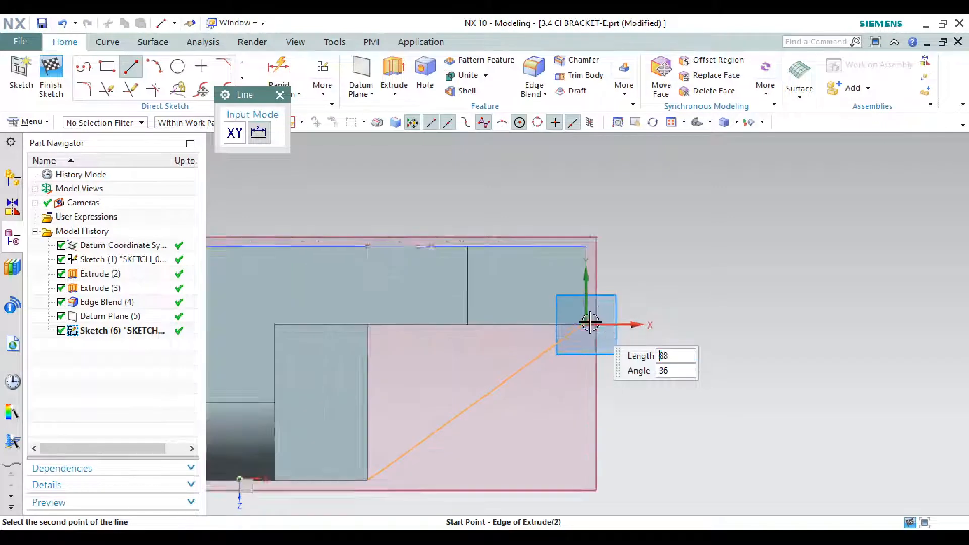
click(580, 329)
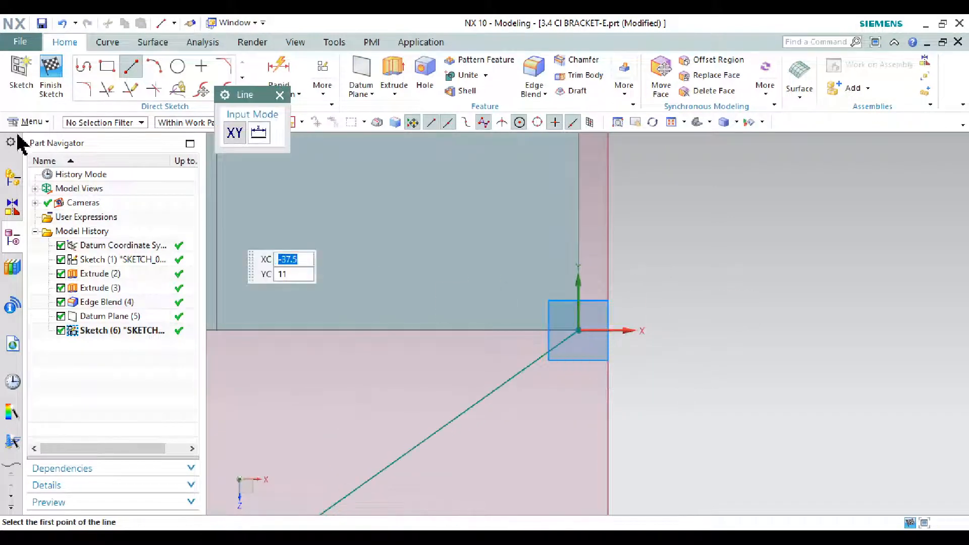
click(50, 70)
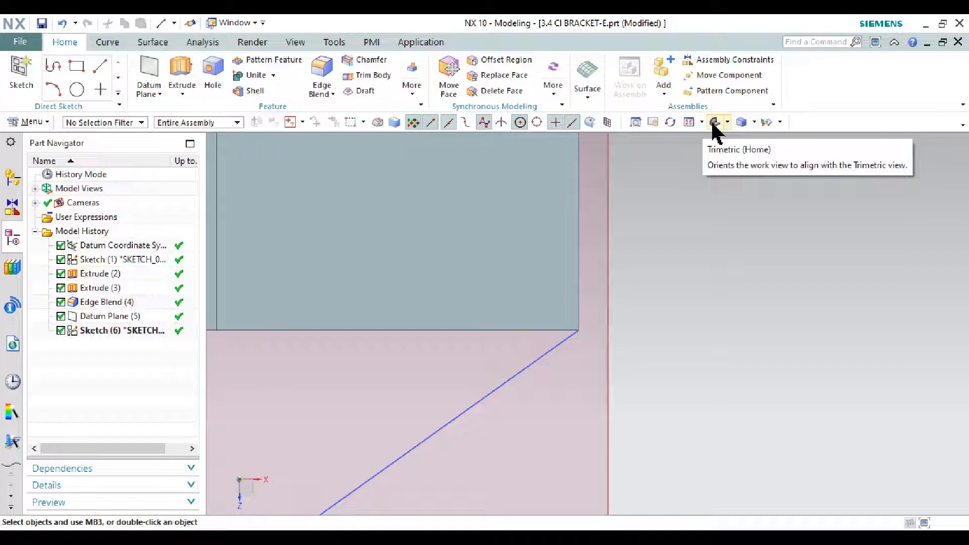
click(714, 123)
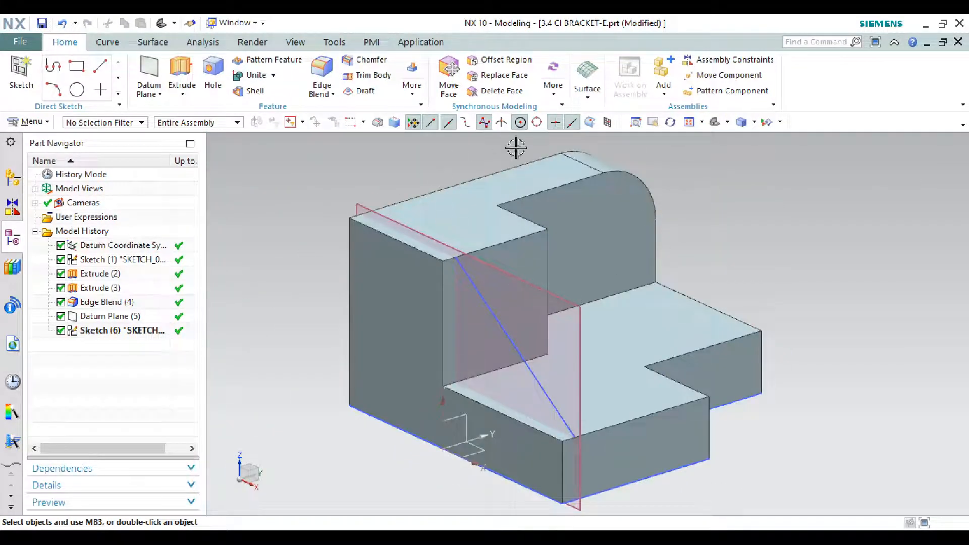
click(821, 44)
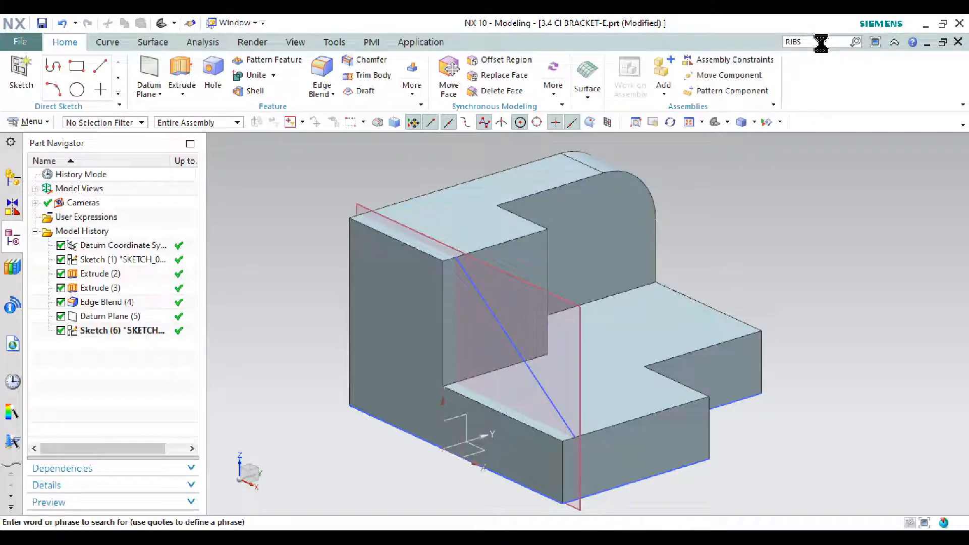
key(Return)
mouse_move(136, 280)
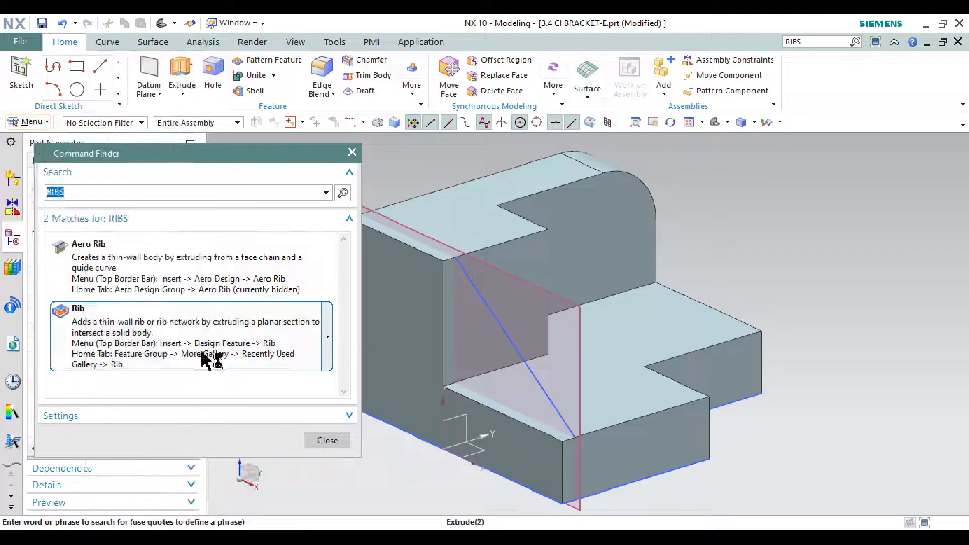
mouse_move(235, 348)
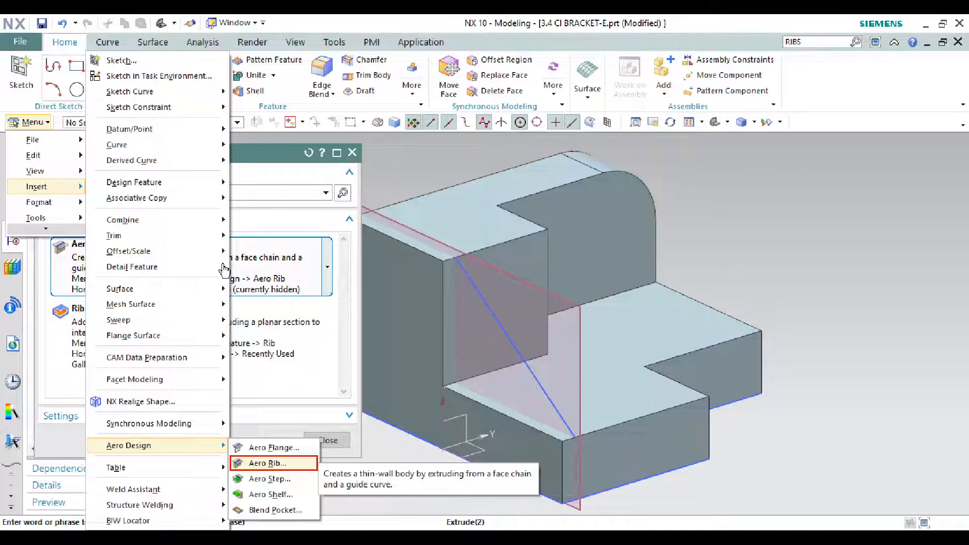
click(247, 335)
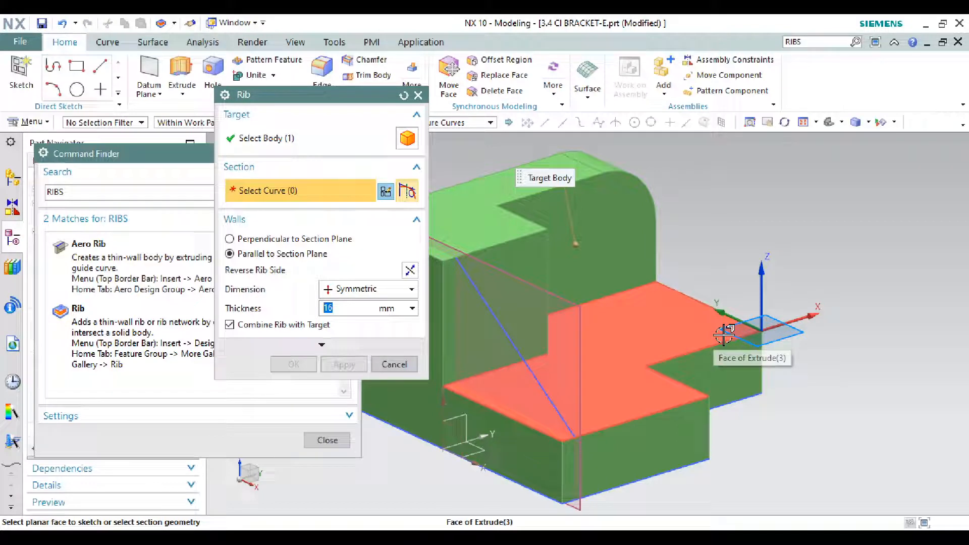
click(210, 173)
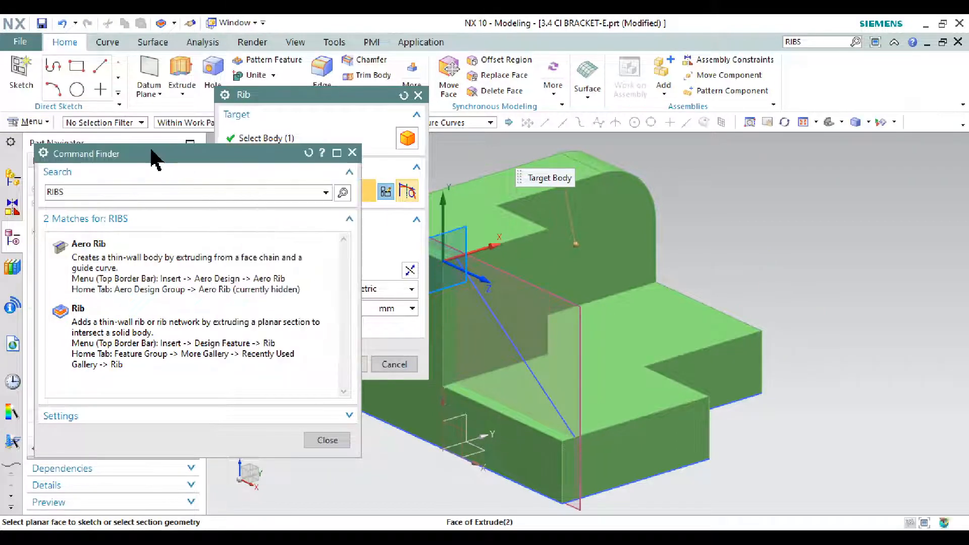
click(352, 152)
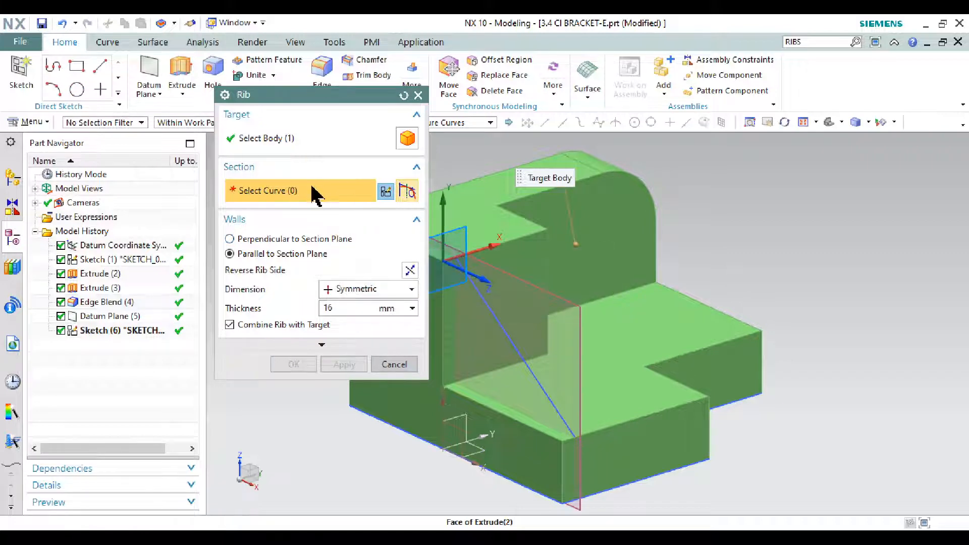
click(503, 331)
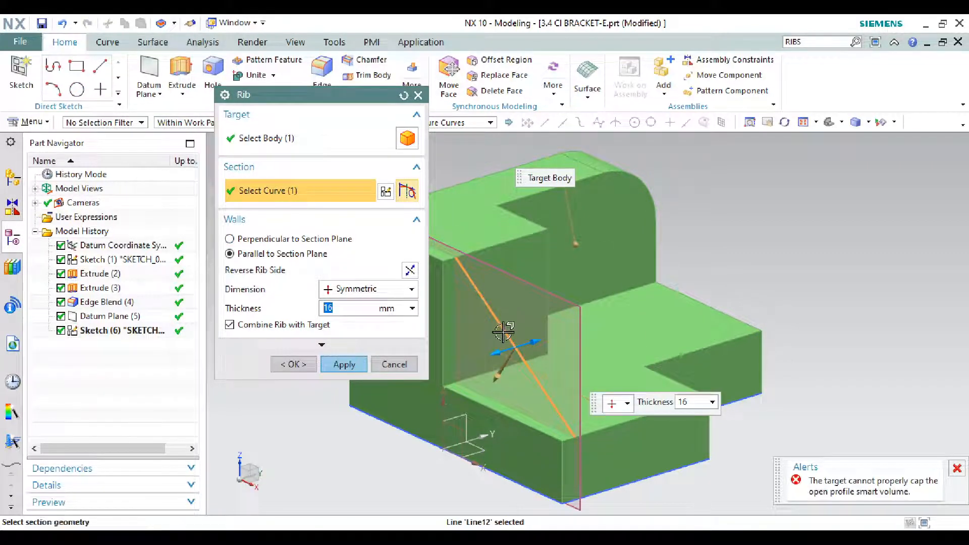
click(410, 271)
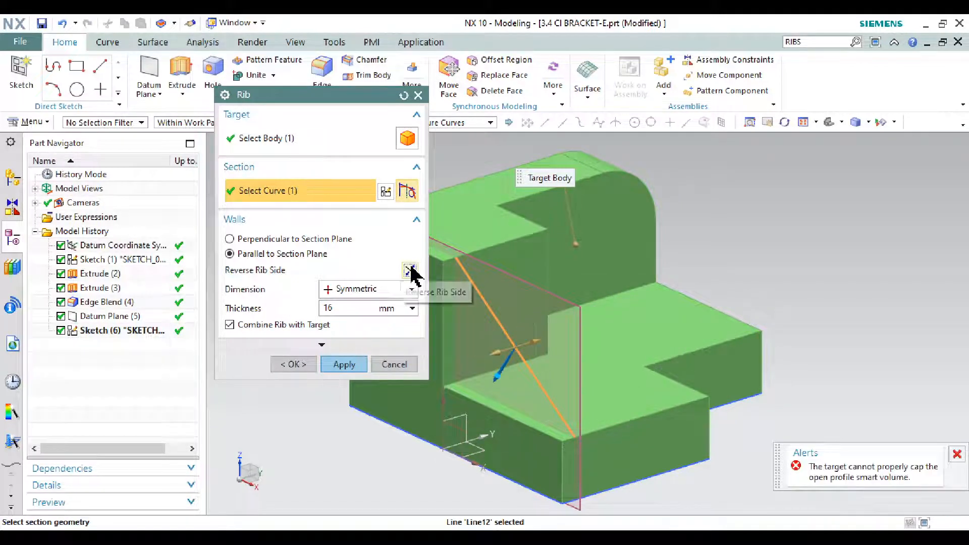
click(326, 308)
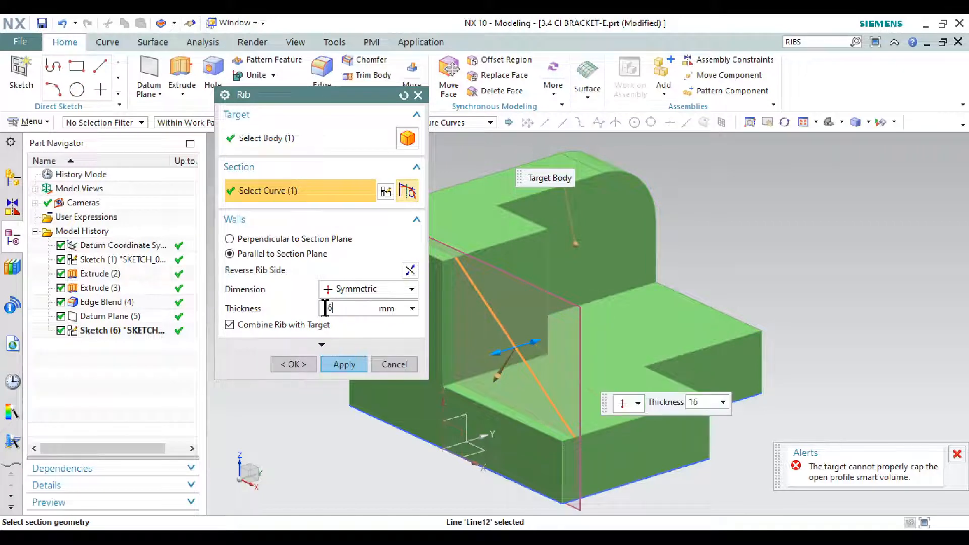
key(alt+Tab)
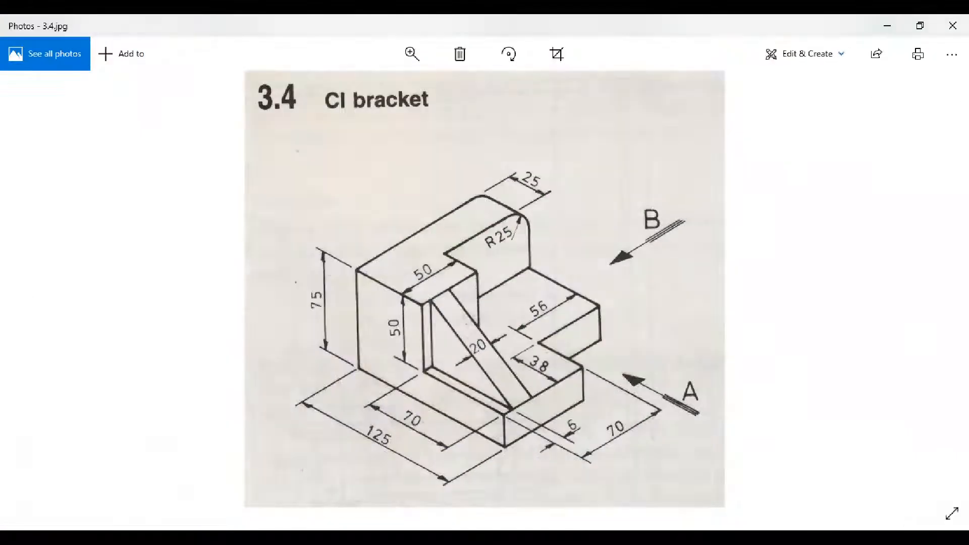
key(alt+Tab)
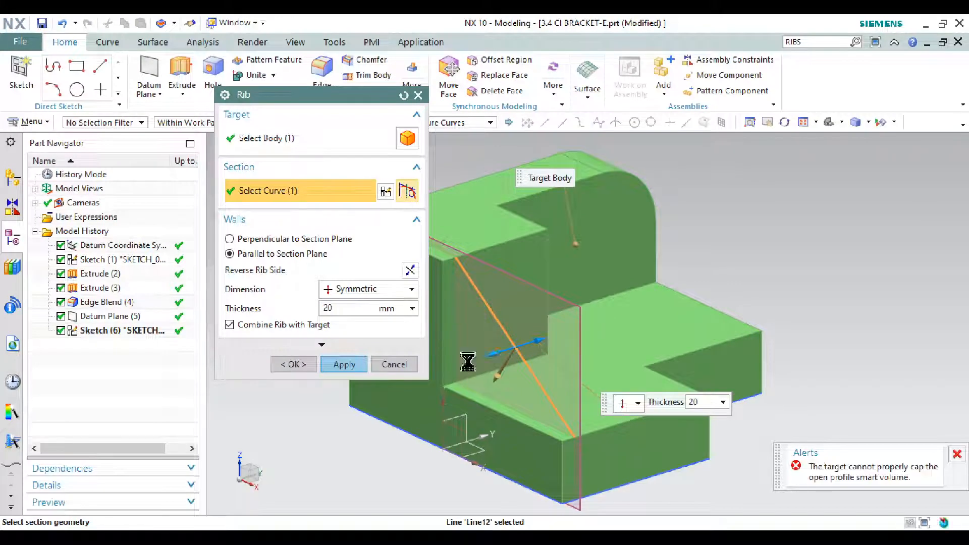
key(Return)
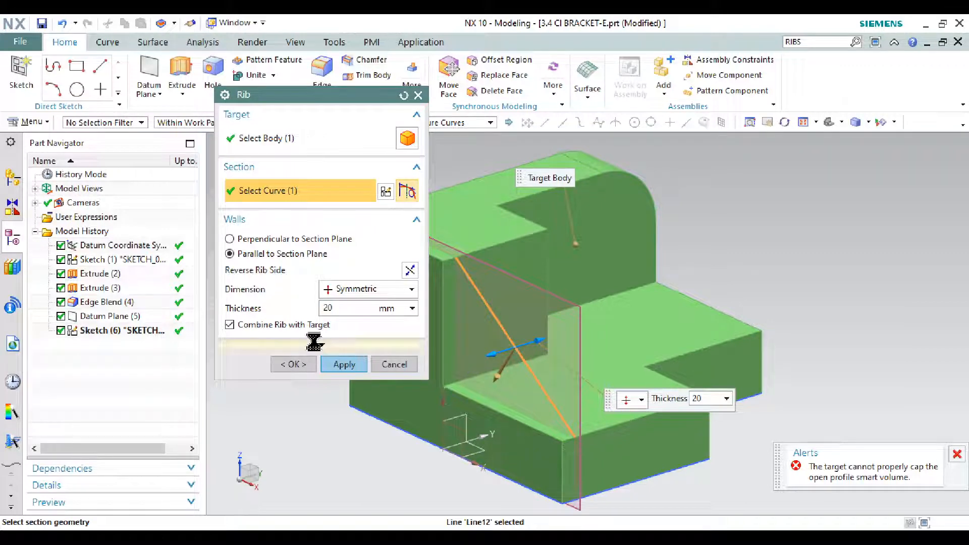
click(321, 344)
click(356, 350)
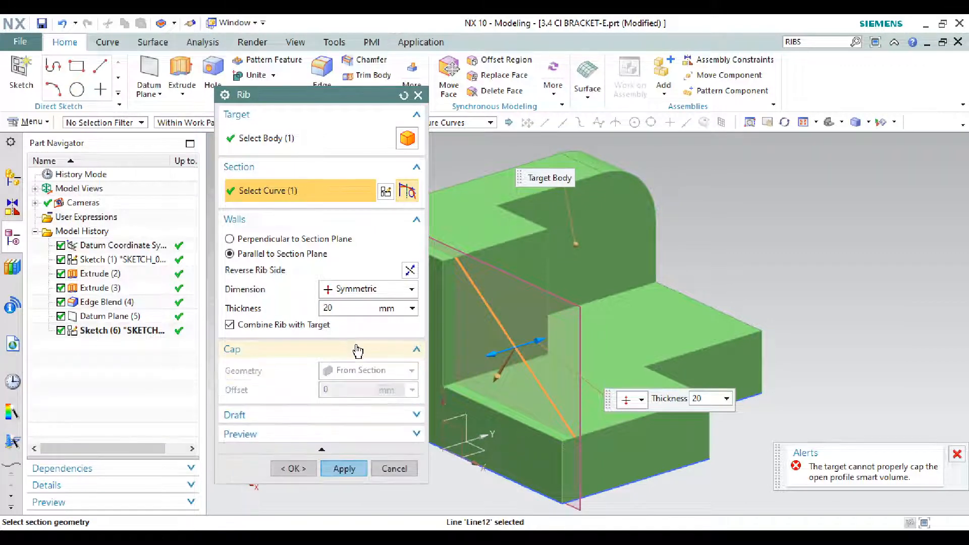
click(342, 239)
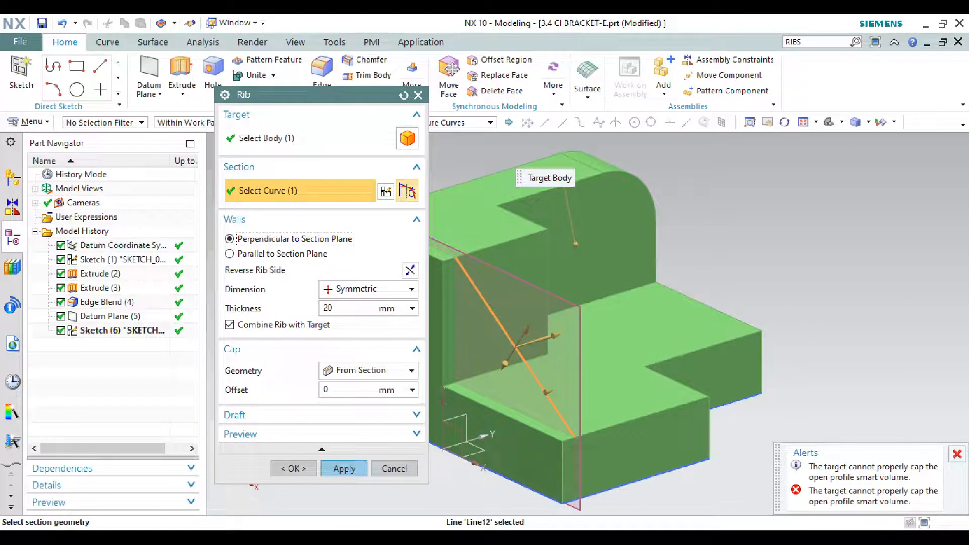
key(Escape)
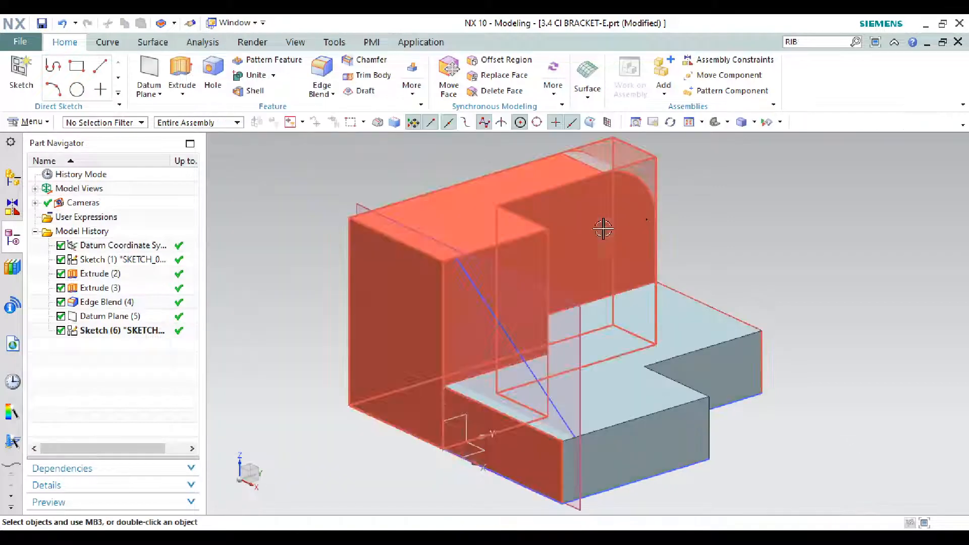
Step: Start a Rib with the Asymmetric dimension option and select the diagonal sketch line as its section
click(815, 42)
key(BackSpace)
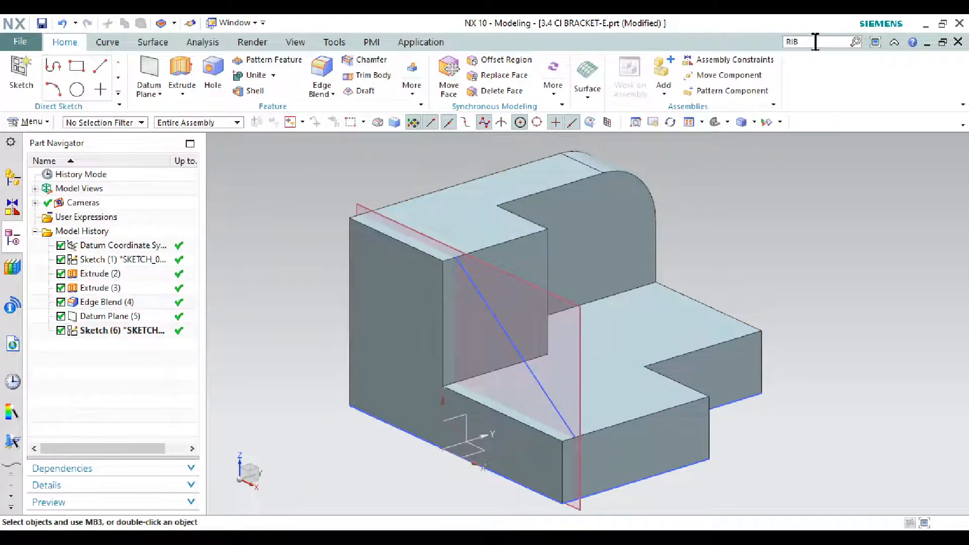
key(Return)
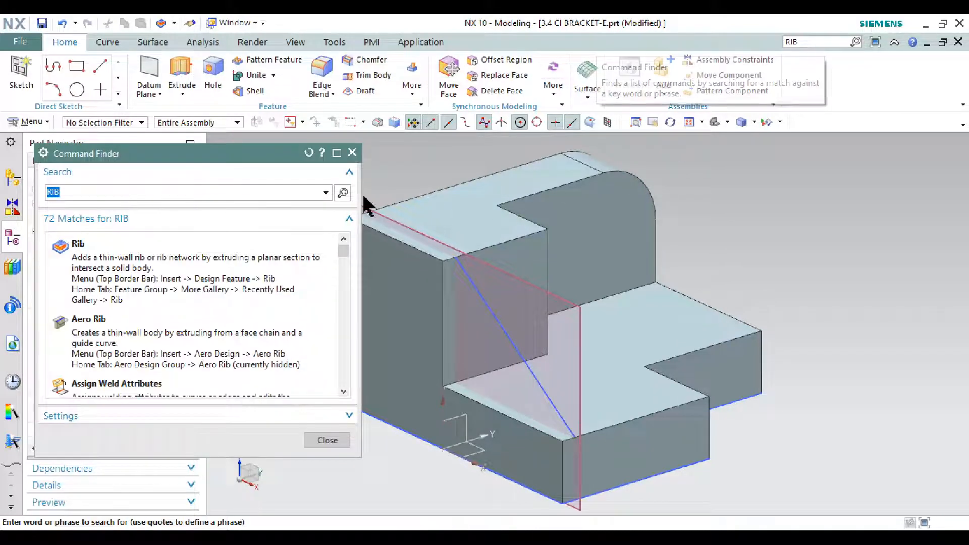
click(229, 286)
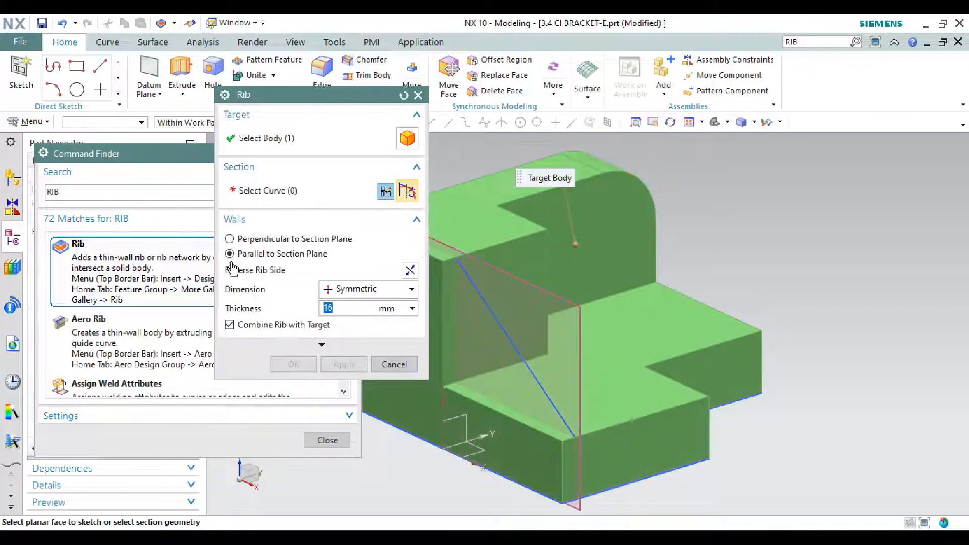
click(411, 291)
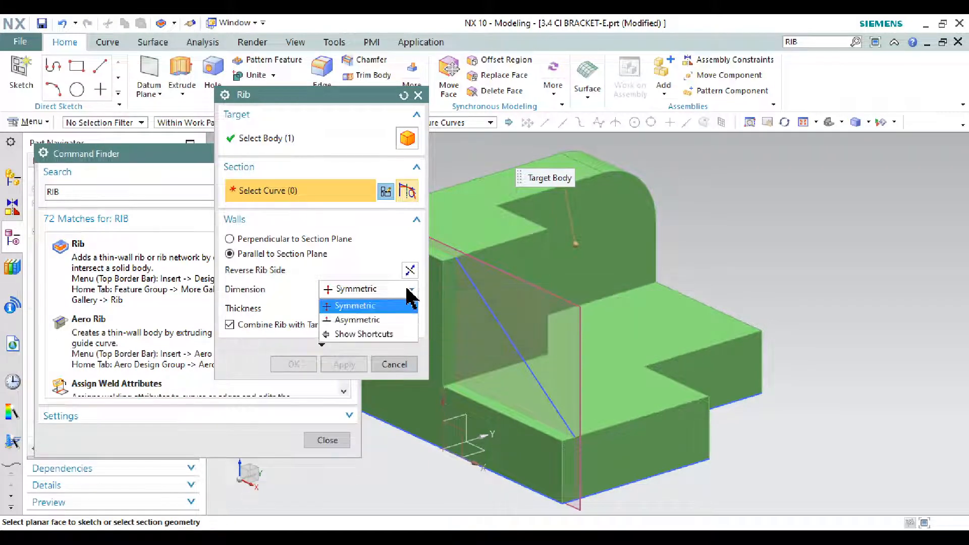
click(402, 321)
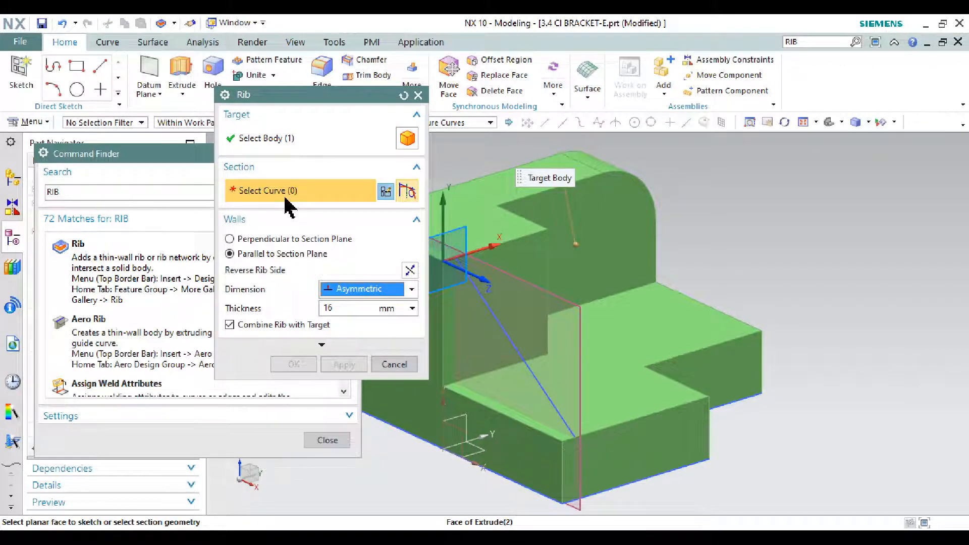
click(510, 335)
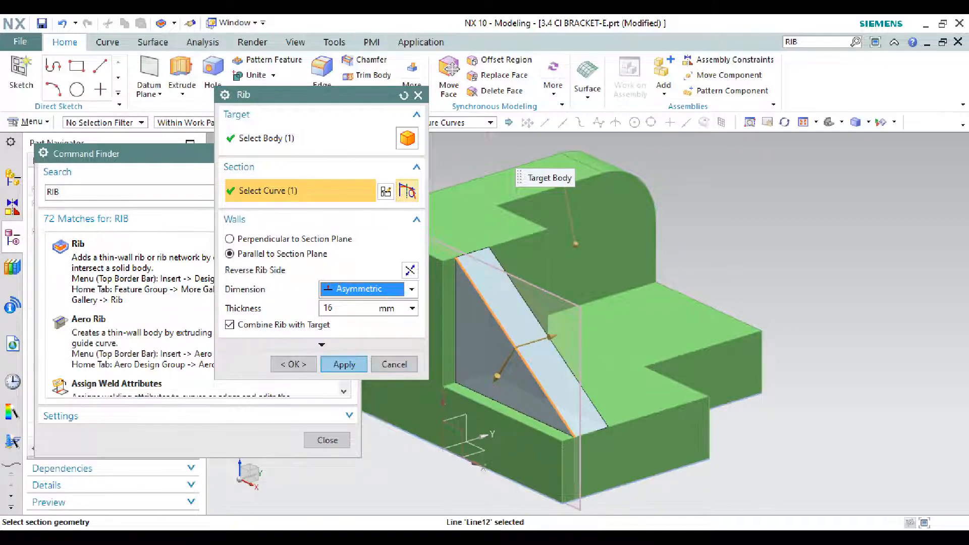
Step: Check the rib's width on the bracket drawing, set the thickness to 20 mm and create the rib
key(alt+Tab)
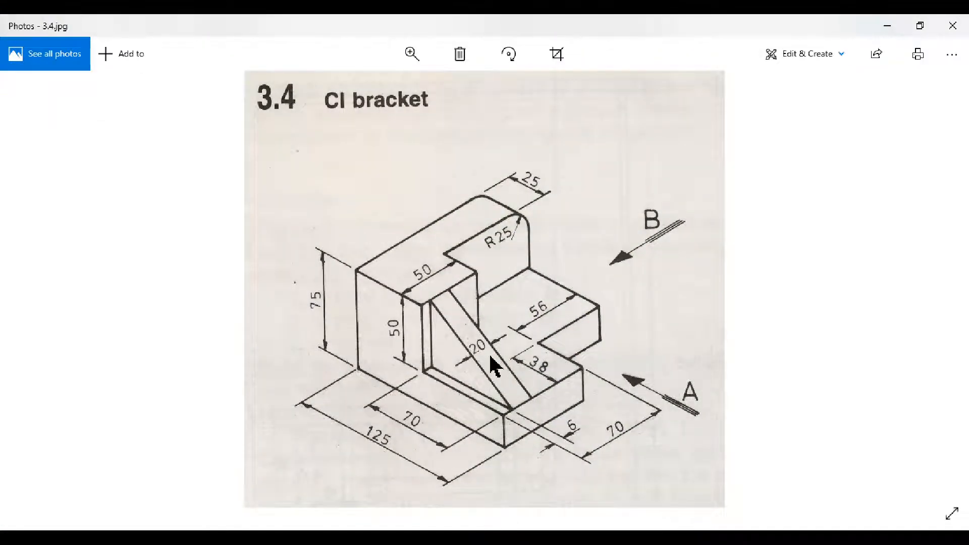
key(alt+Tab)
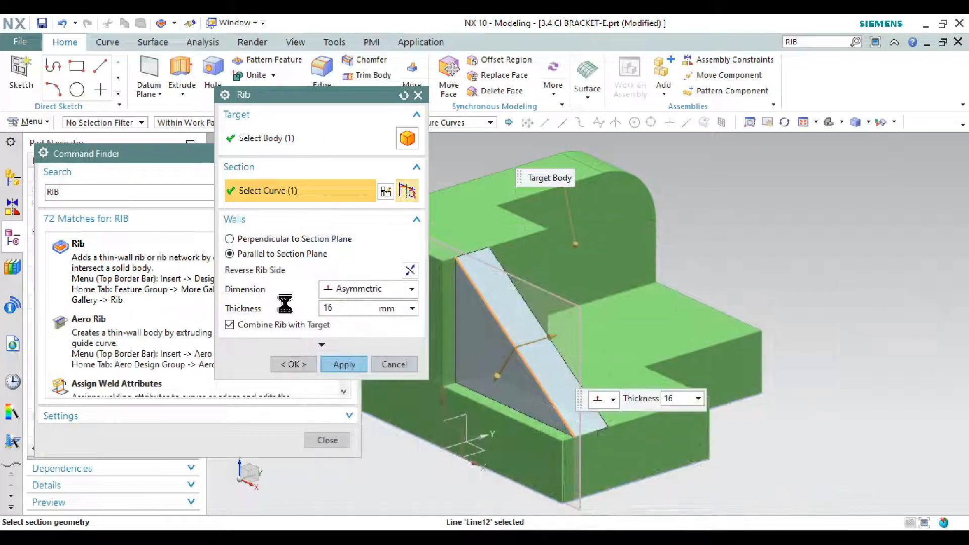
text(20)
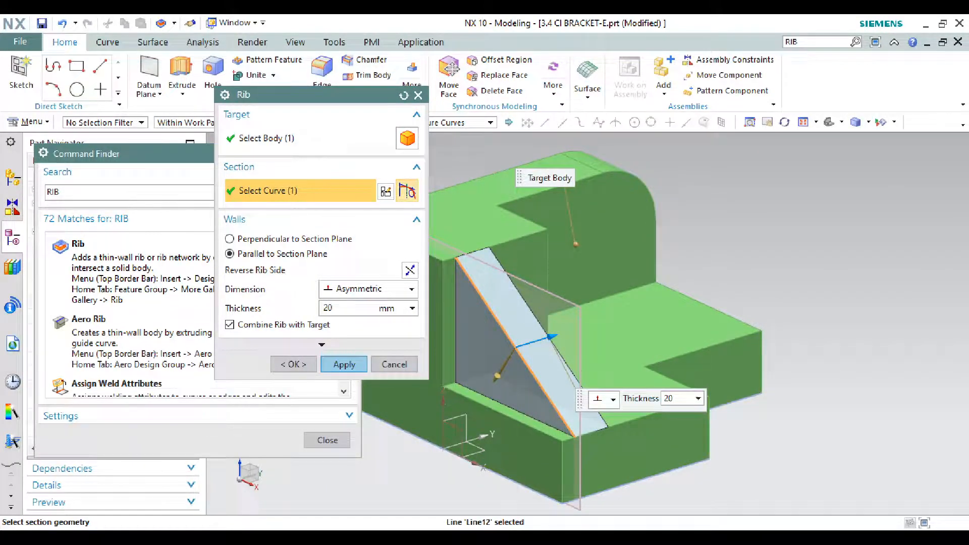
key(Return)
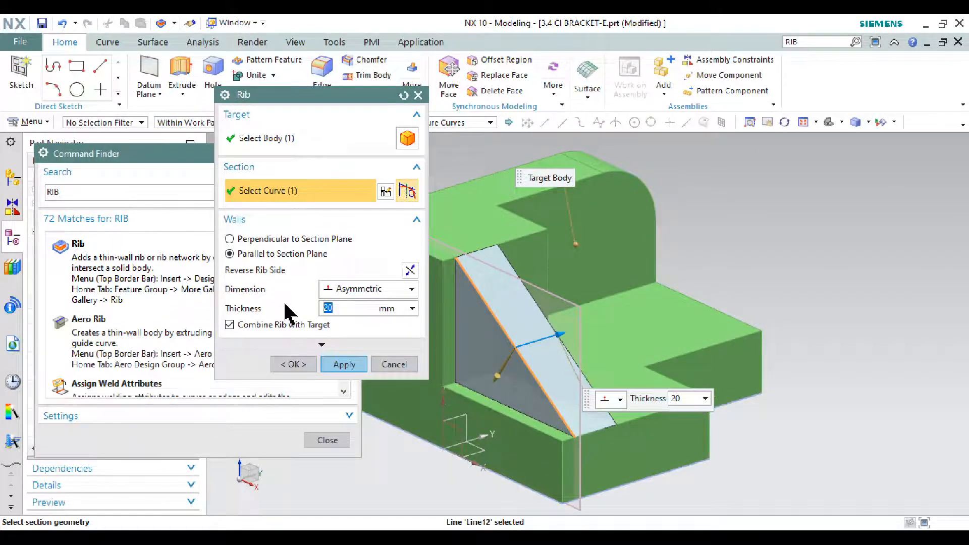
click(355, 364)
click(395, 366)
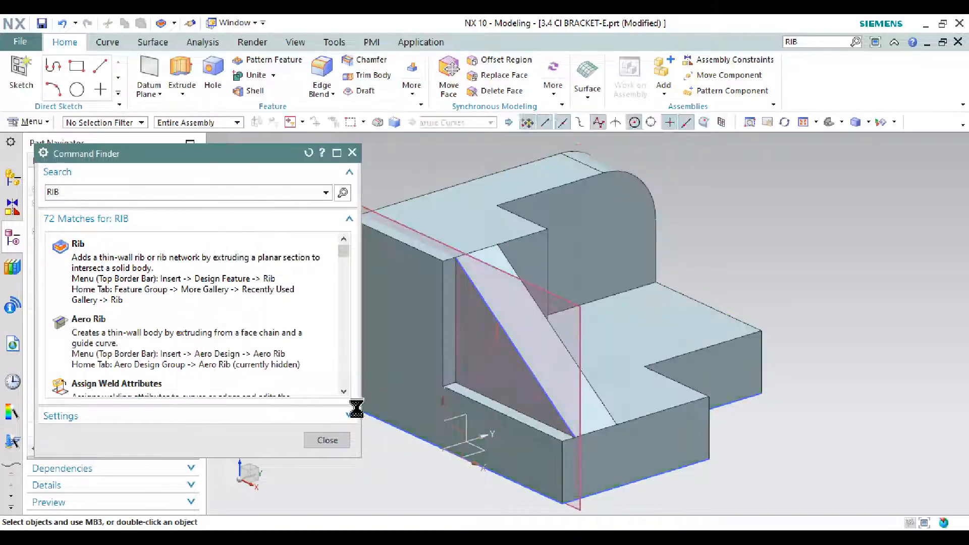
click(328, 440)
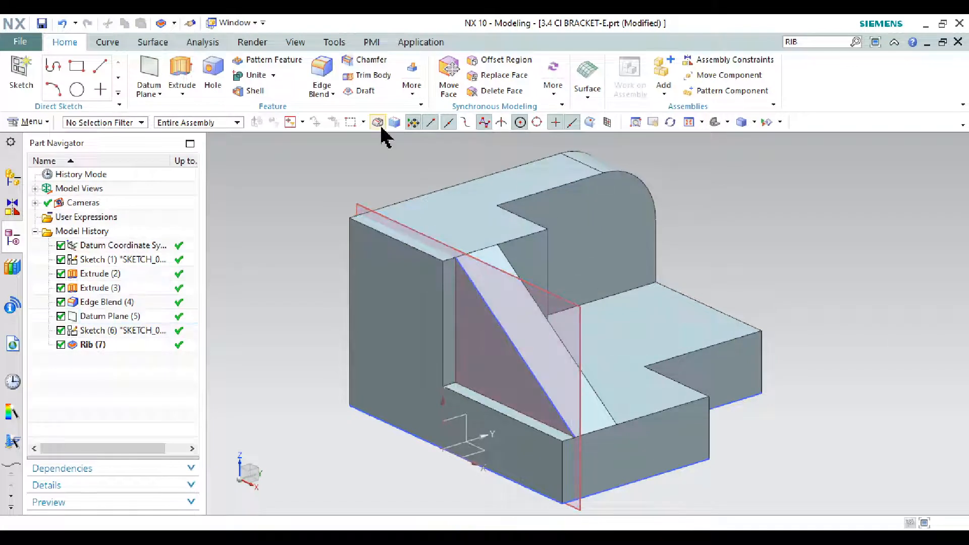
Step: Hide all sketches and datums so that only the solid bracket is displayed
click(294, 42)
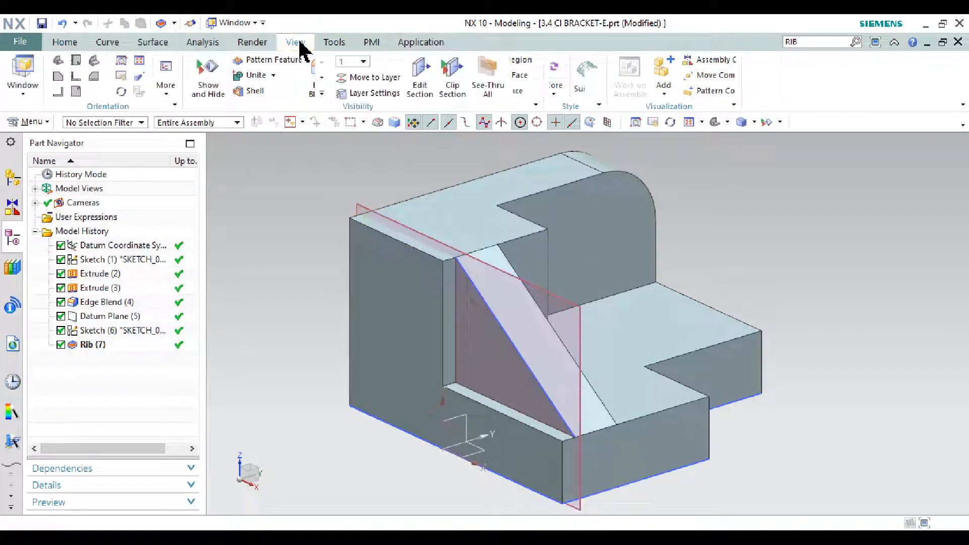
click(209, 83)
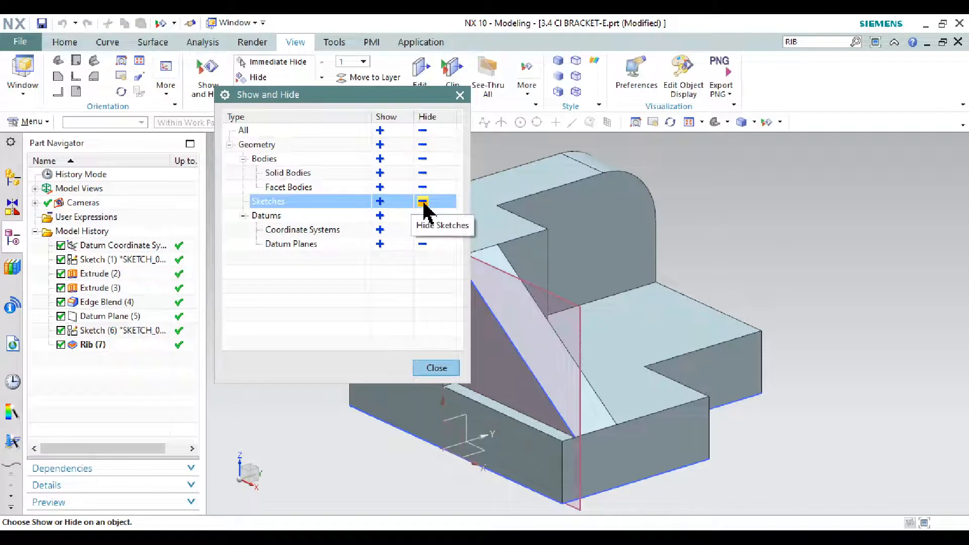
click(423, 201)
click(423, 216)
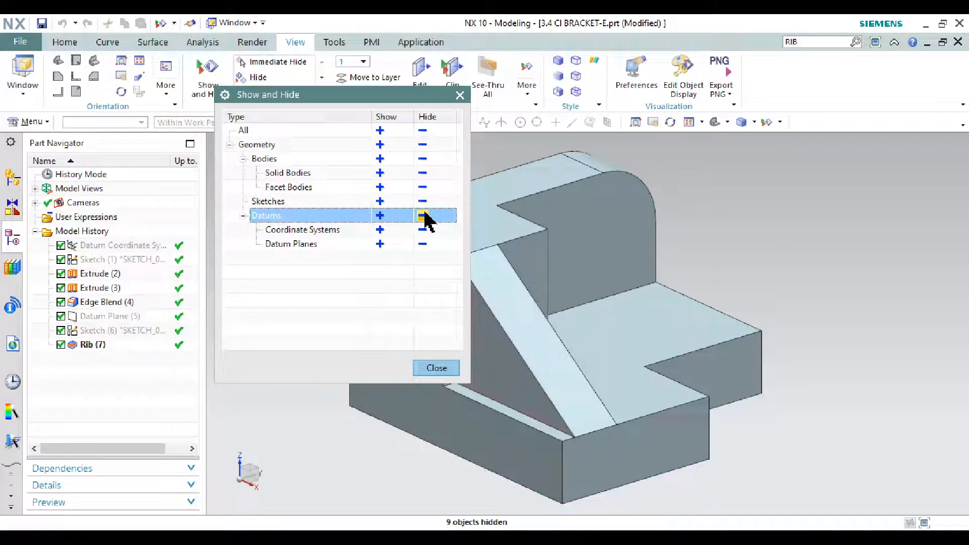
click(431, 368)
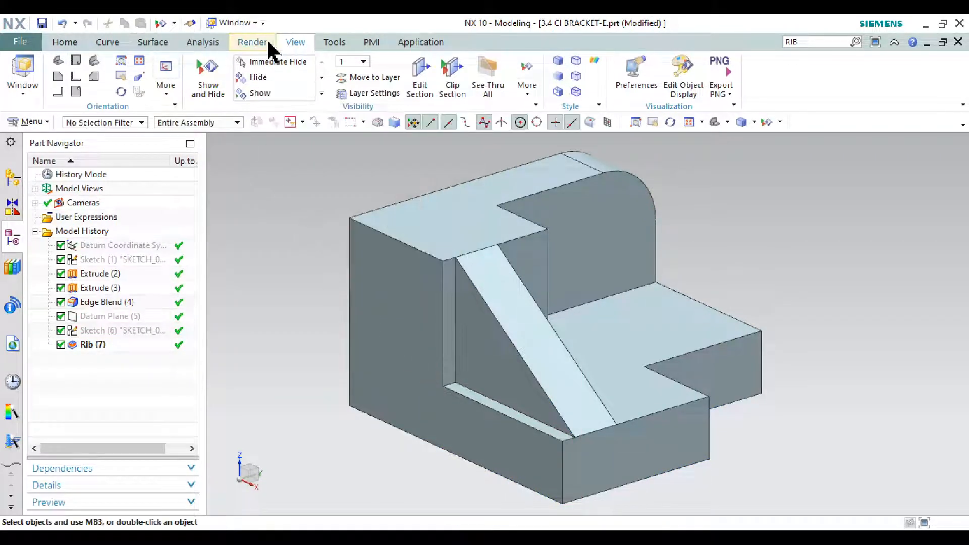
Step: Render the bracket with True Shading and apply Green Glossy Plastic as the global material
click(252, 43)
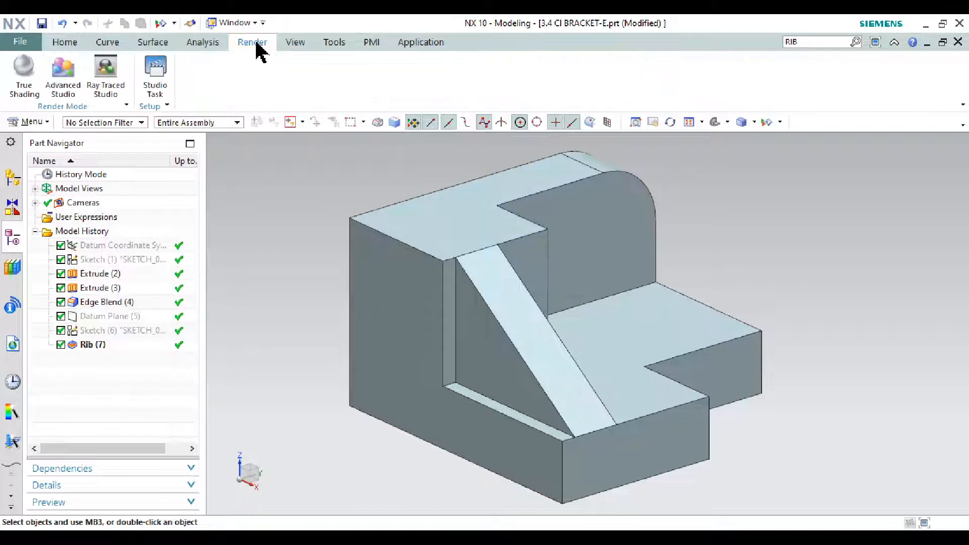
click(25, 90)
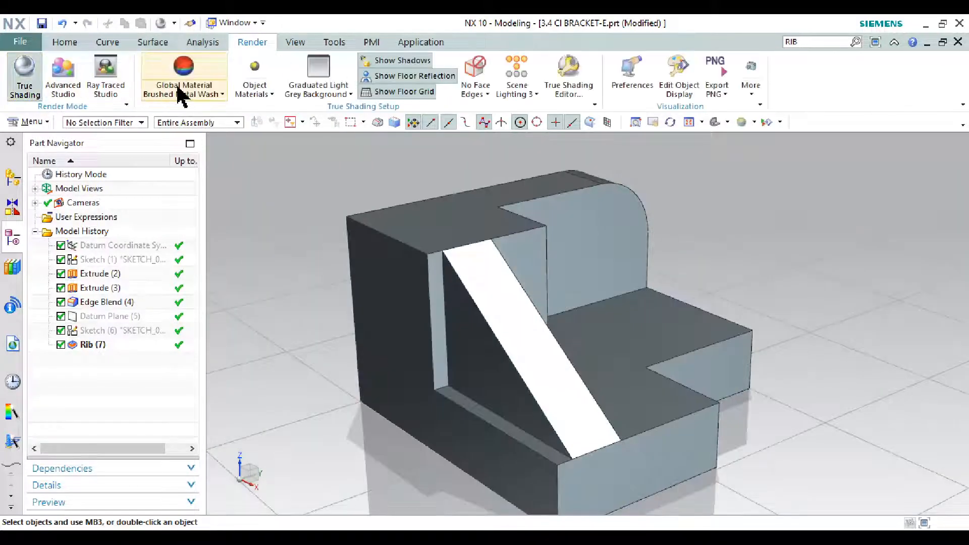
click(180, 94)
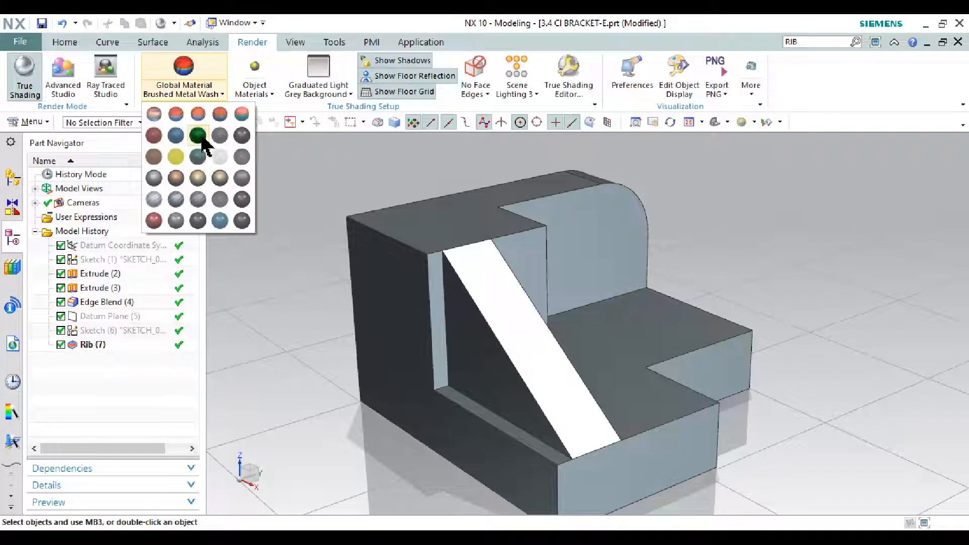
click(197, 135)
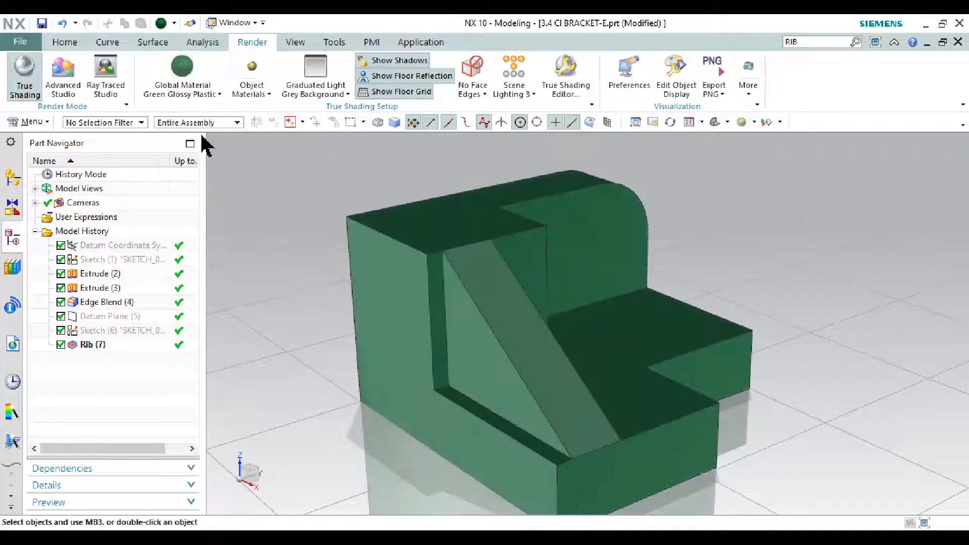
Step: Try Surface Analysis Wash on the bracket and set the global material to Shiny Metal Wash
click(203, 89)
click(241, 114)
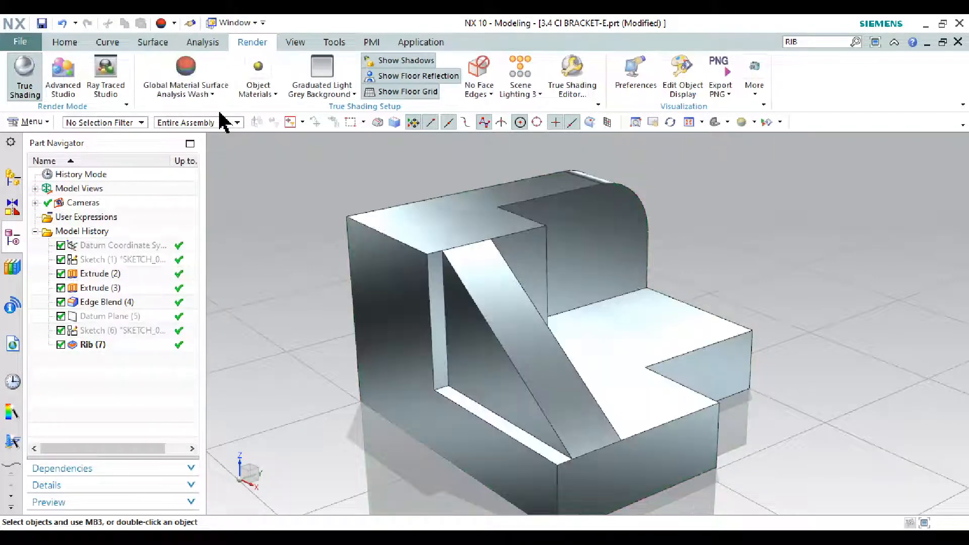
click(203, 96)
click(154, 125)
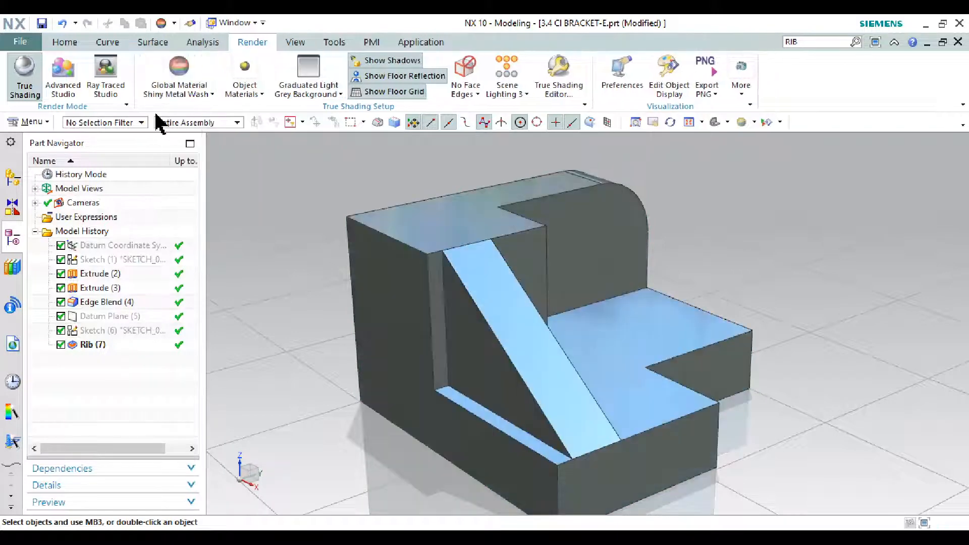
scroll(749, 264, down, 1)
scroll(742, 280, down, 1)
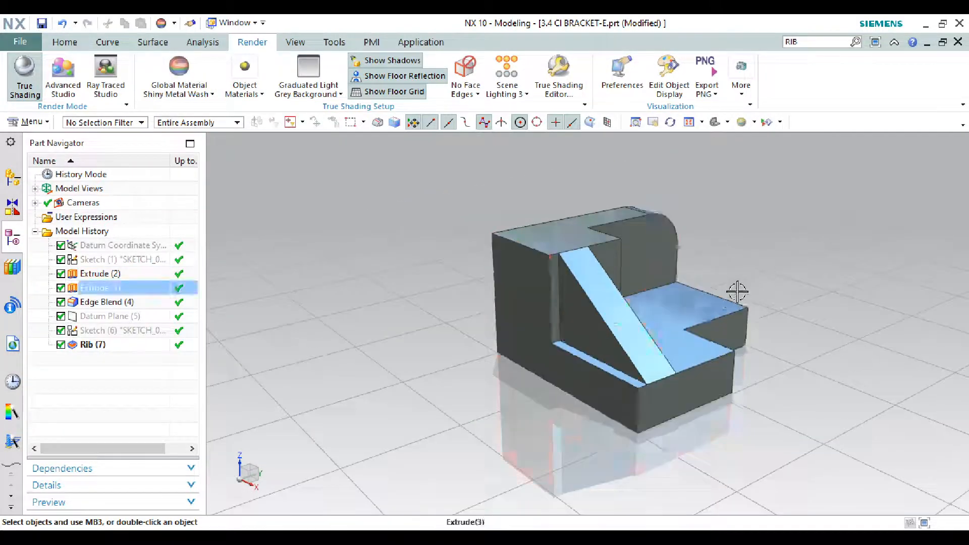
scroll(737, 290, up, 1)
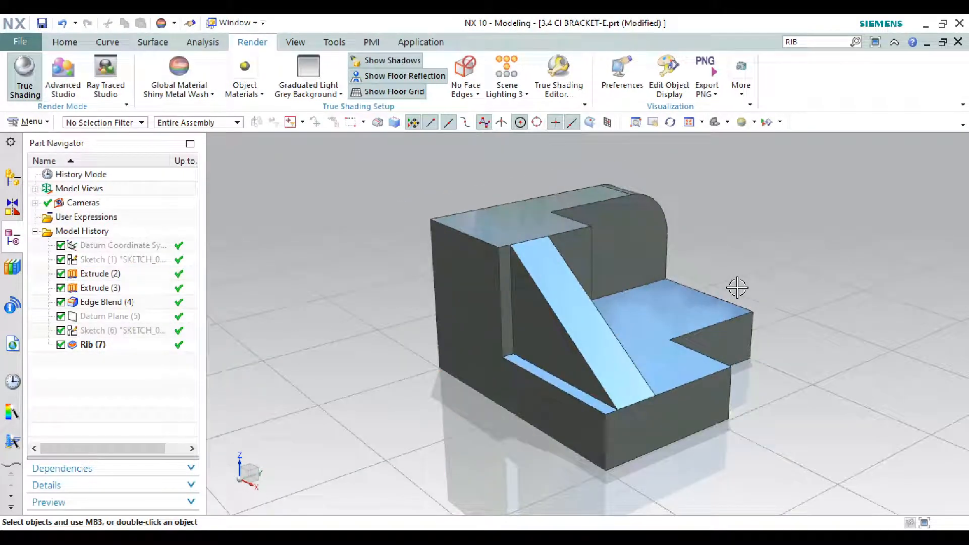
scroll(728, 240, up, 2)
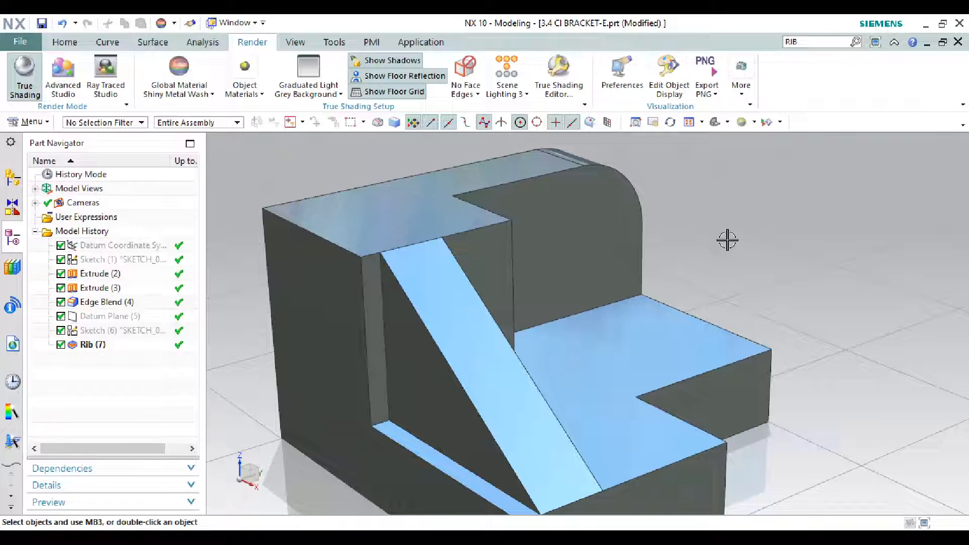
scroll(727, 240, down, 2)
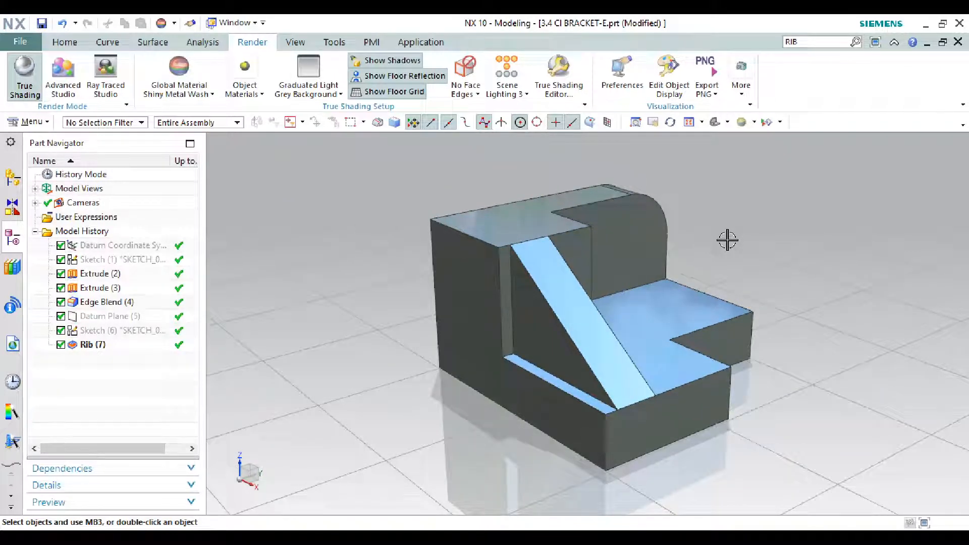
scroll(727, 240, up, 1)
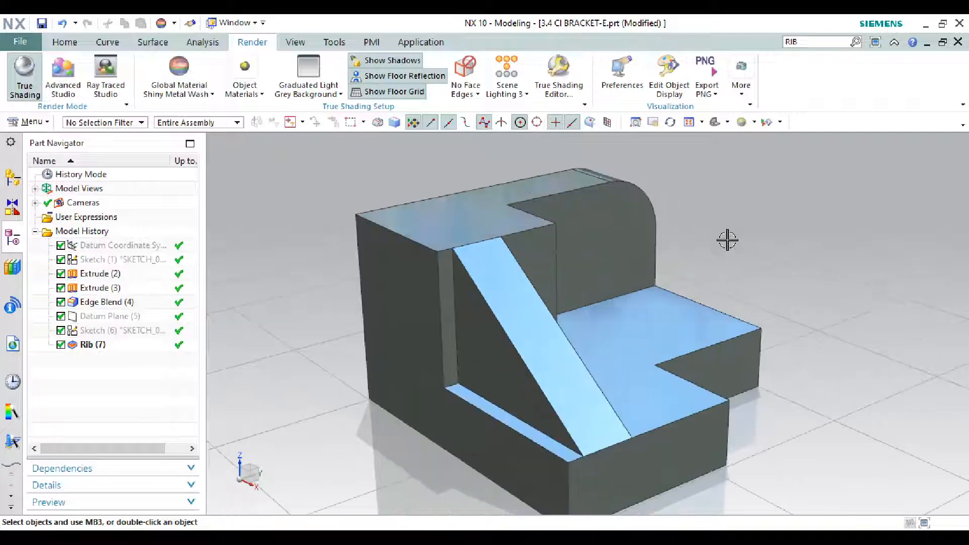